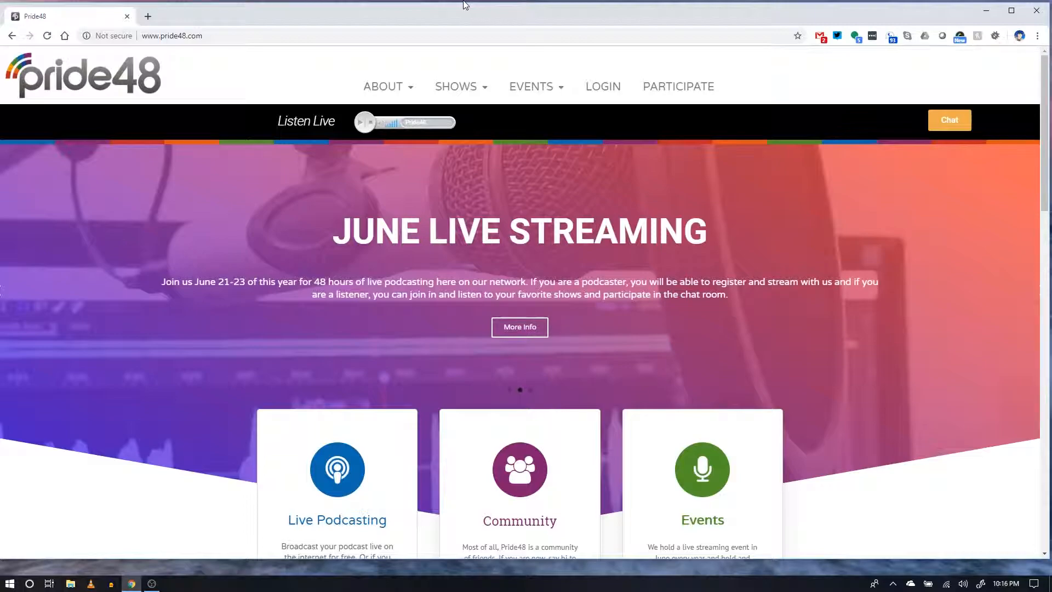
Step: Search Google for 'butt broadcasting' in a new tab and scan the results
left_click(148, 17)
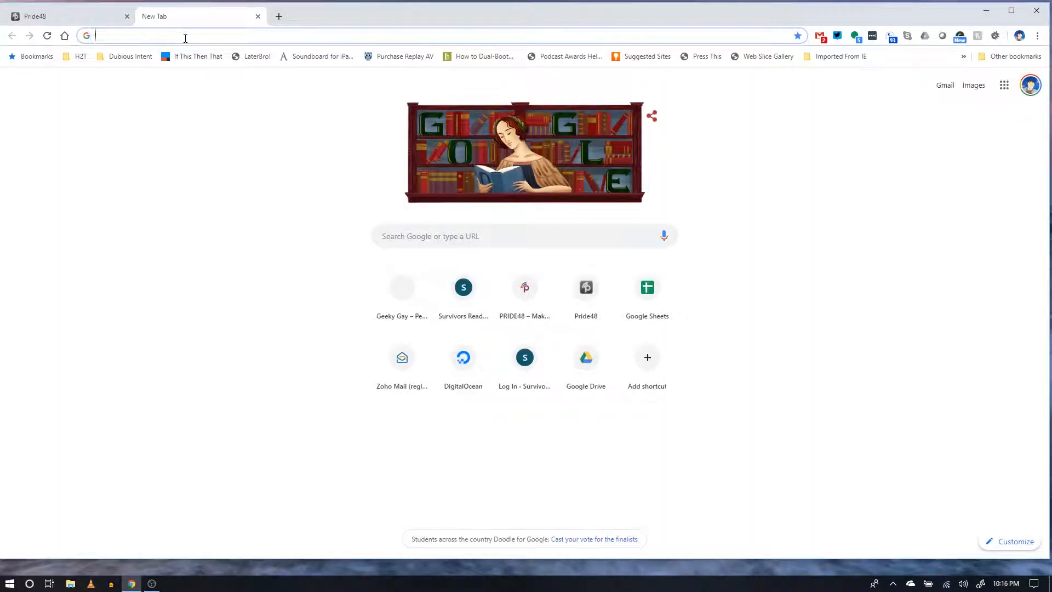
type("butt")
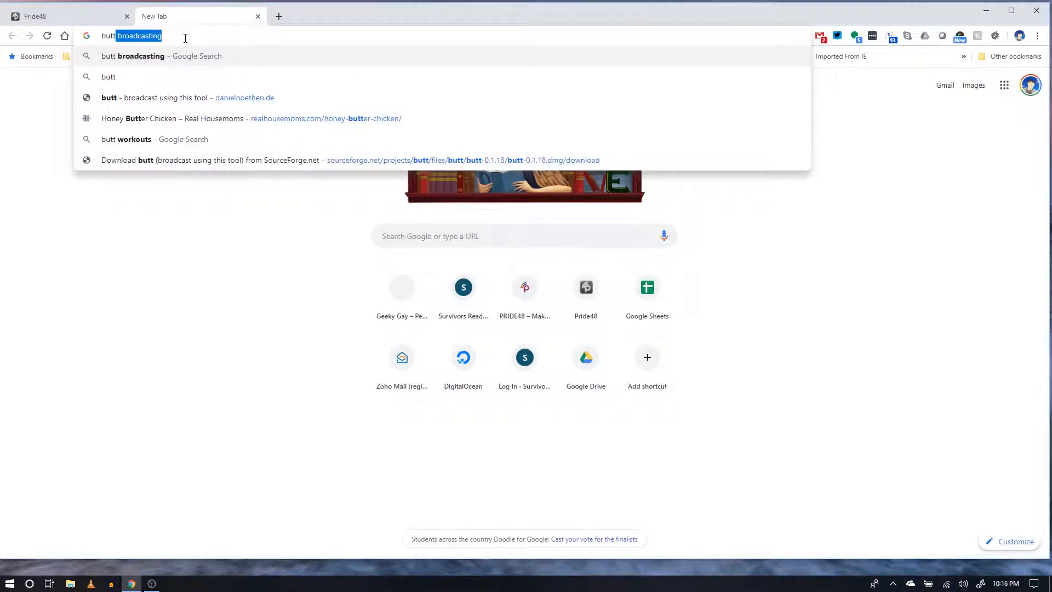
key("Return")
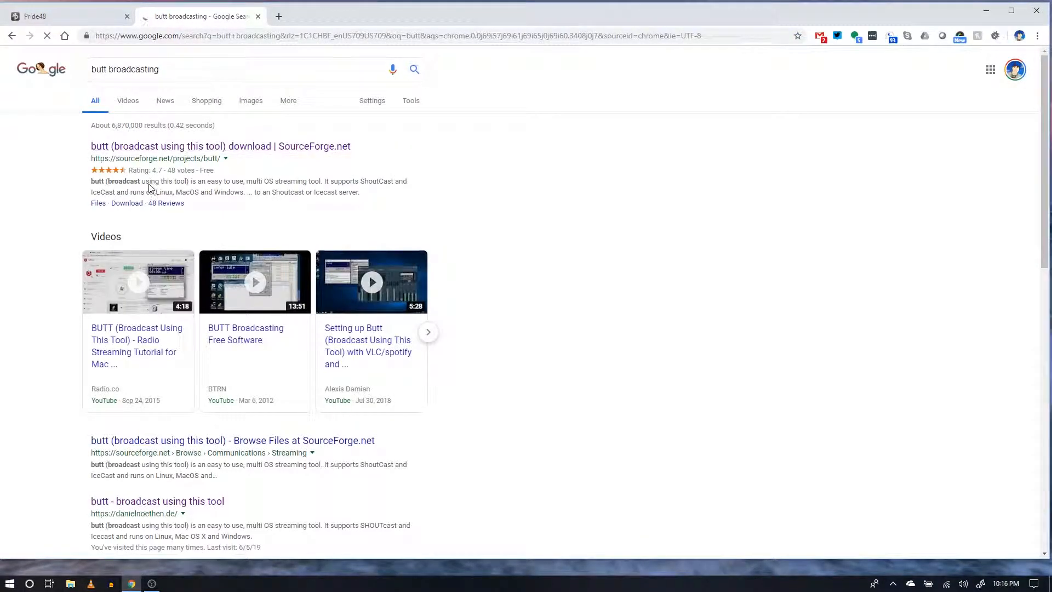
scroll(31, 312, "down", 1)
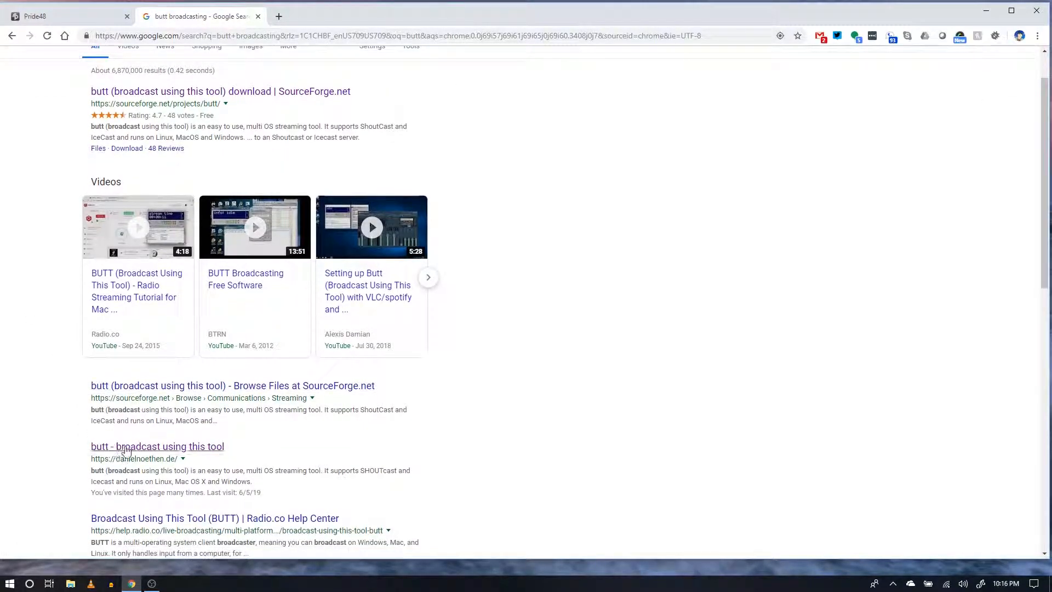
Step: Open the danielnoethen.de butt page and start a download from its Download section
left_click(151, 448)
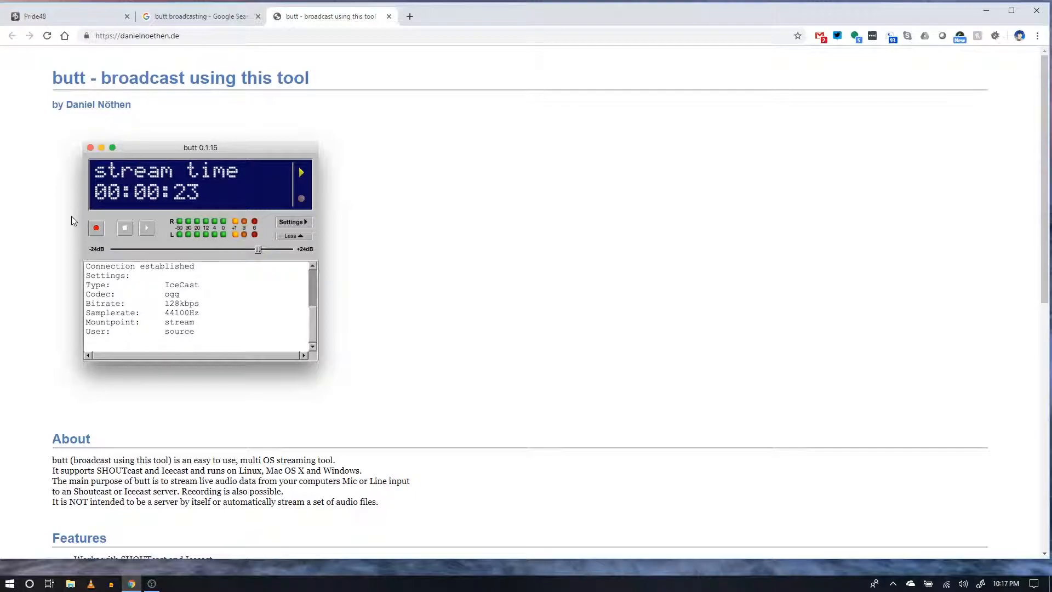
scroll(71, 217, "down", 5)
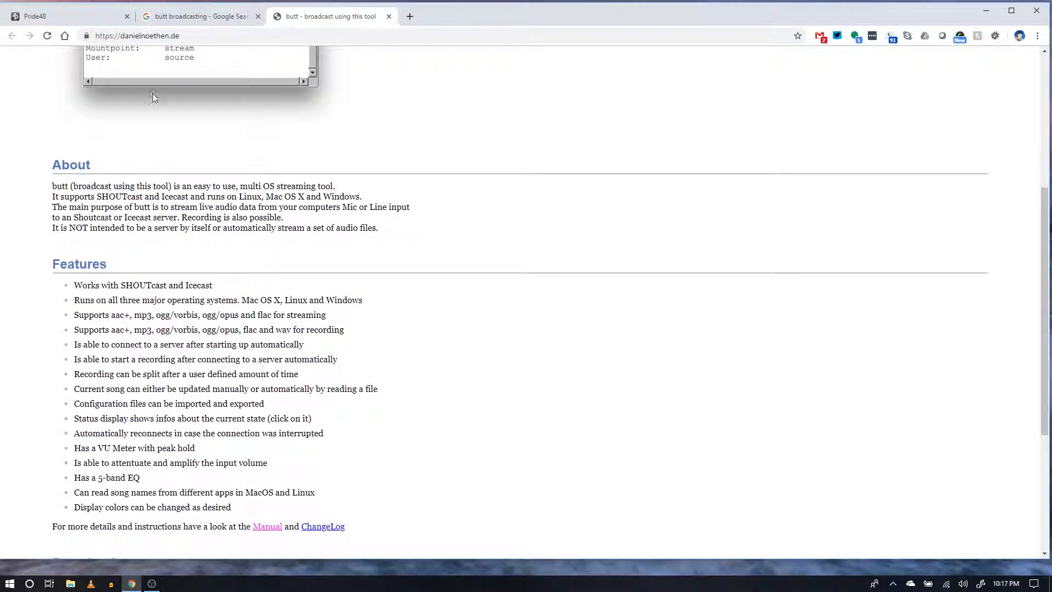
scroll(106, 237, "down", 4)
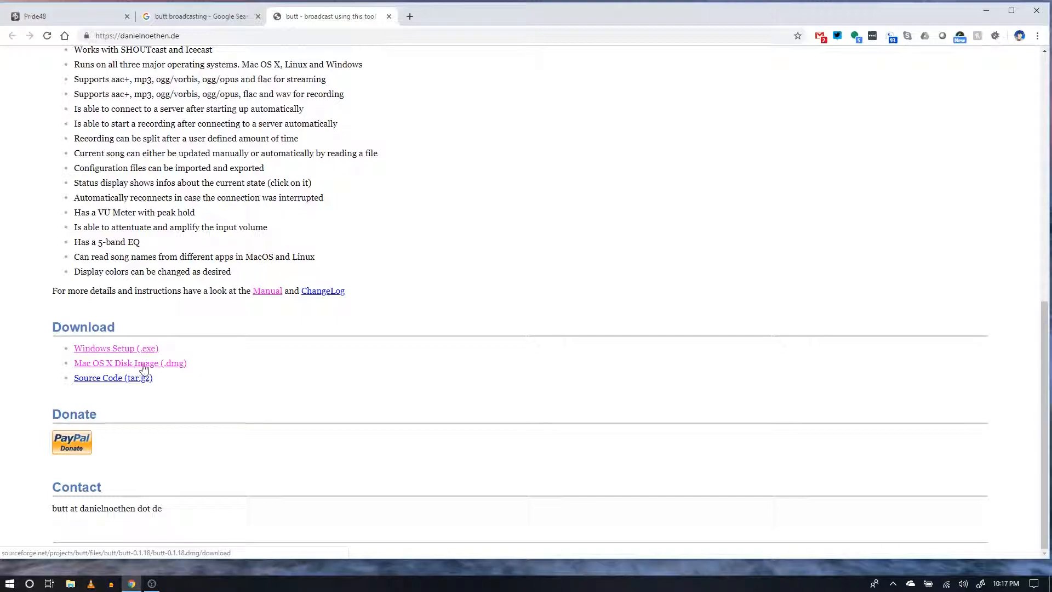
left_click(181, 363)
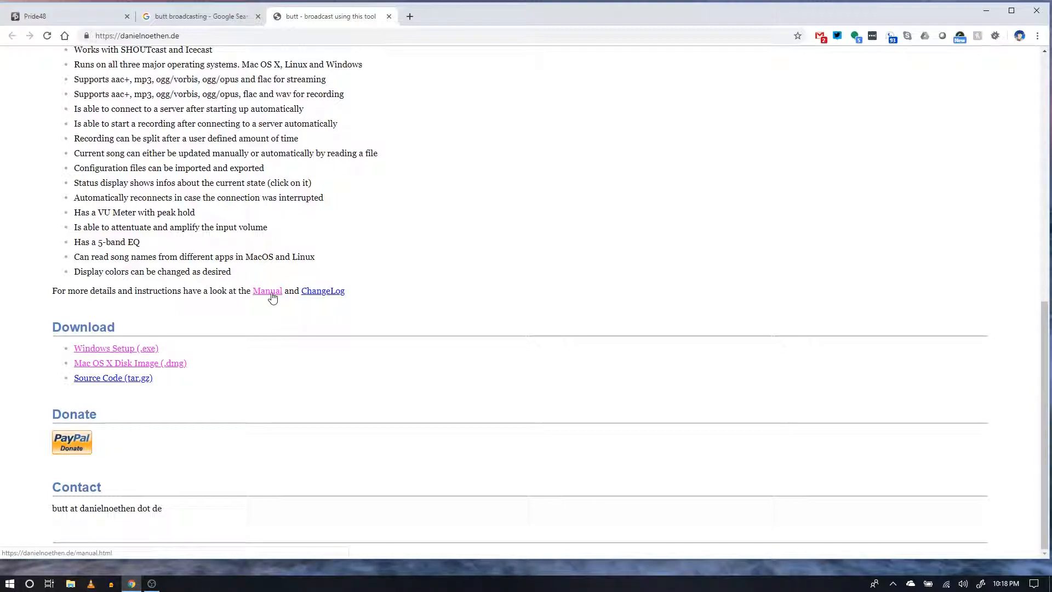
Step: Open the butt (0.1.18) Manual link in a new tab and skim through it
right_click(271, 292)
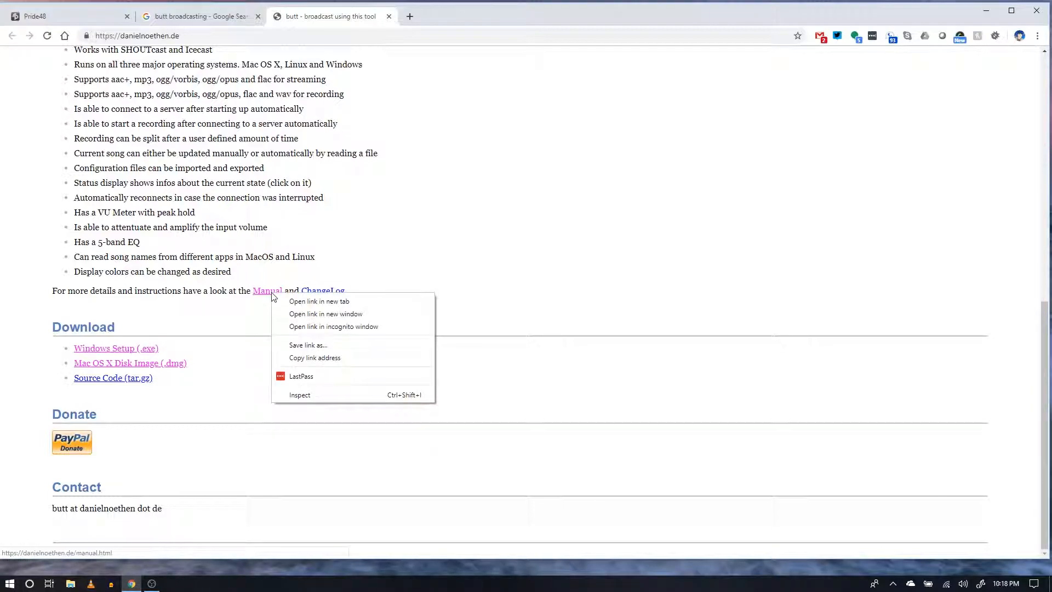
left_click(301, 302)
left_click(449, 16)
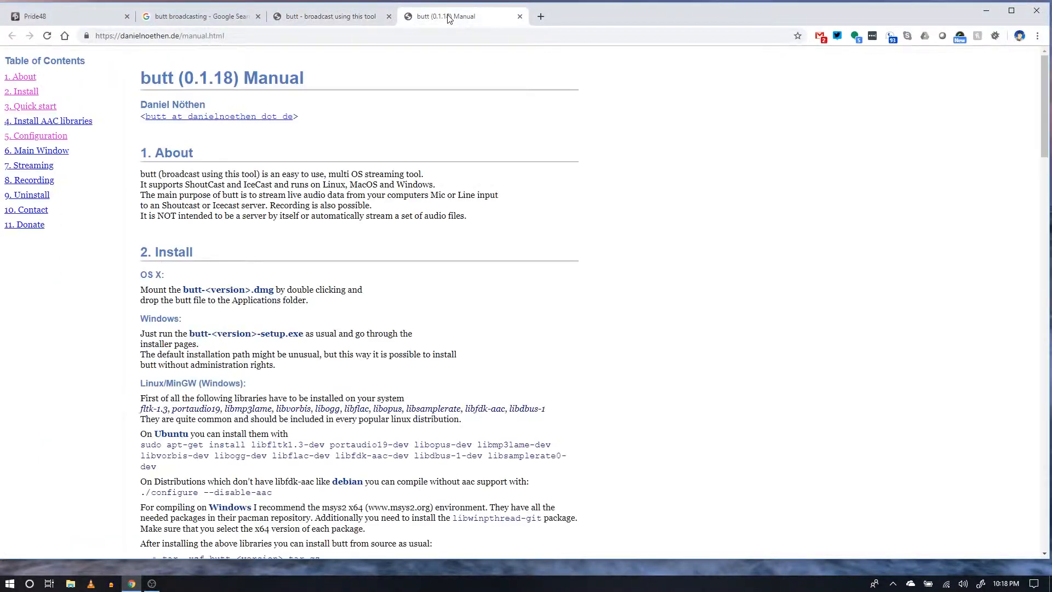
scroll(276, 171, "down", 10)
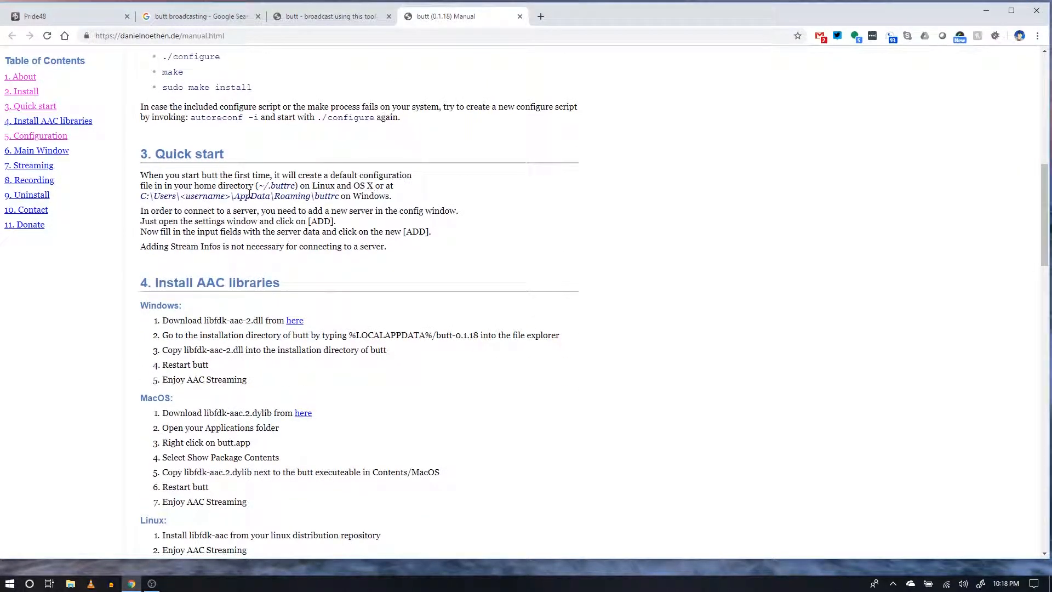
scroll(249, 193, "down", 7)
scroll(249, 193, "up", 11)
scroll(249, 193, "up", 6)
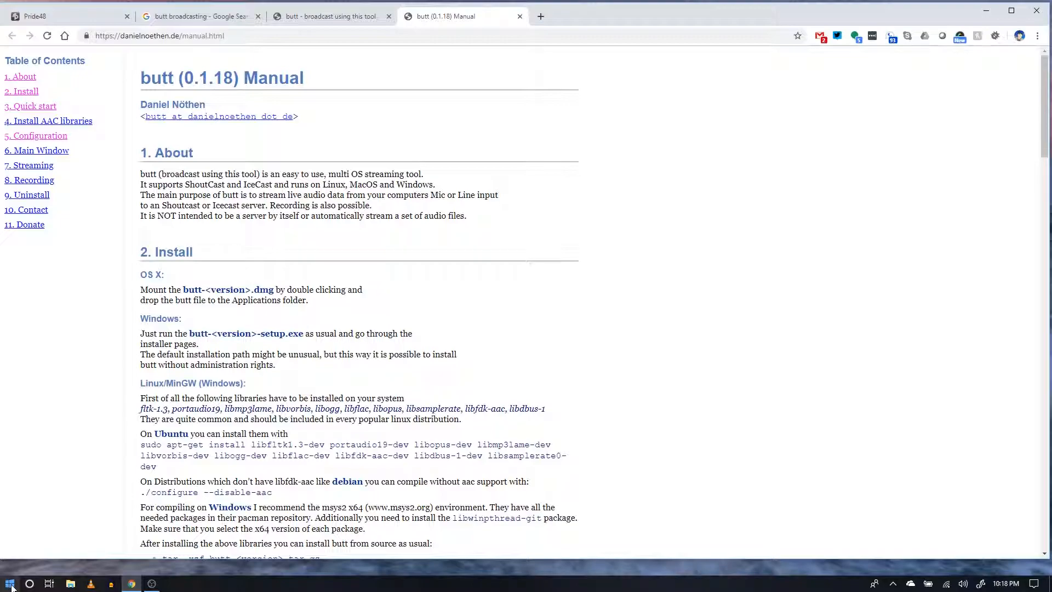
Step: Find butt in the Start menu search and open its file location
left_click(10, 584)
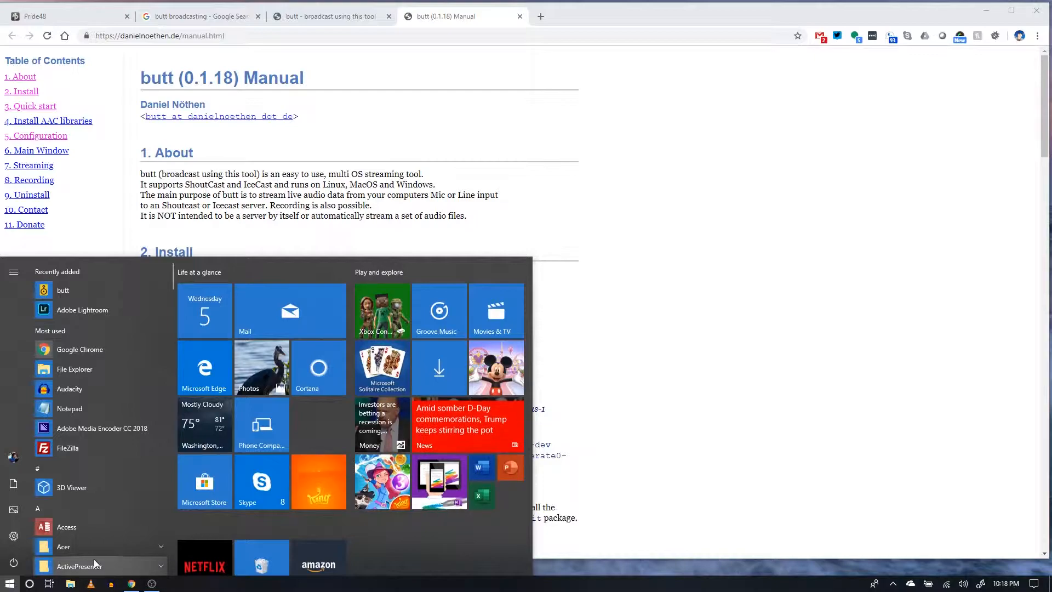
type("bn")
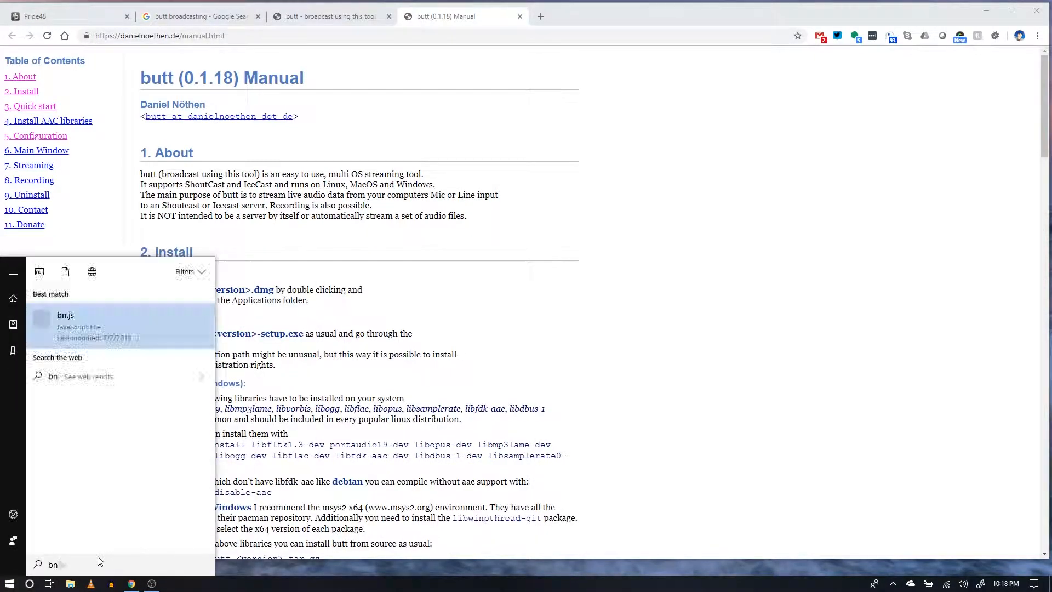
key("BackSpace")
type("u")
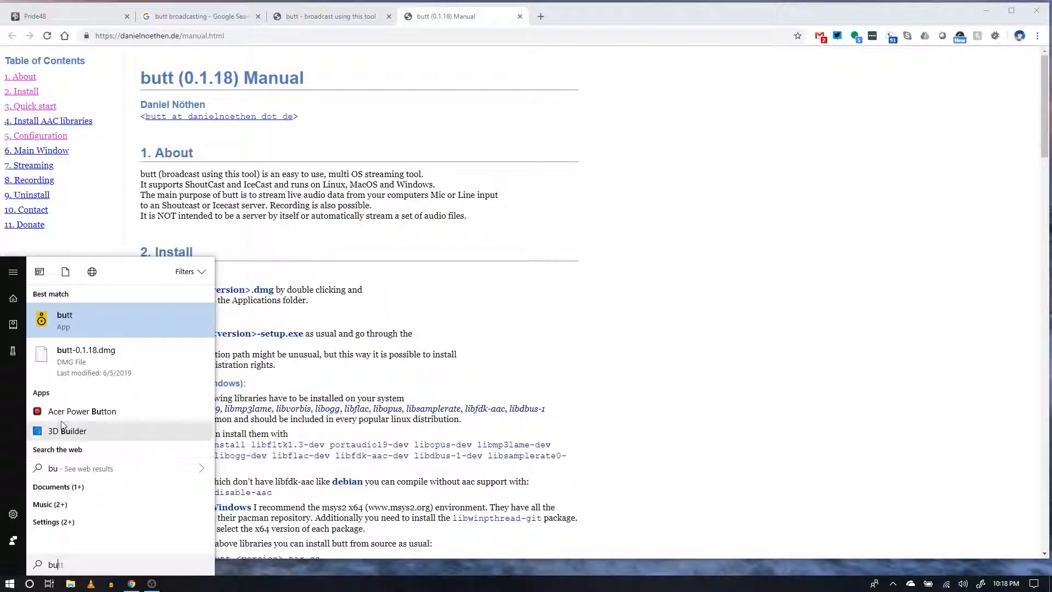
right_click(78, 327)
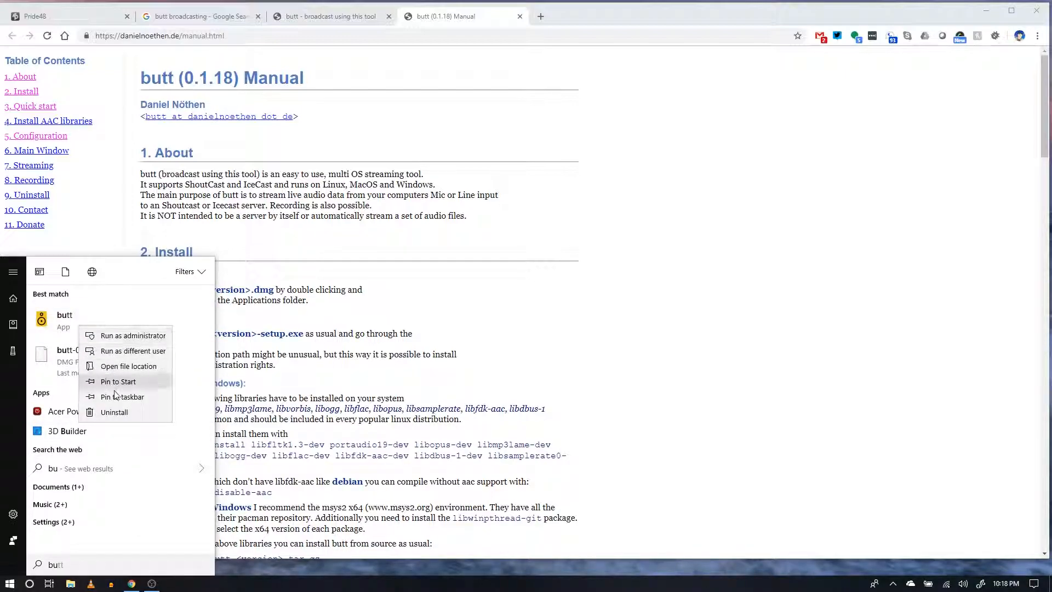
left_click(138, 367)
Step: Run the butt 0.1.18 uninstaller, choosing to remove the configuration file too
left_click(385, 147)
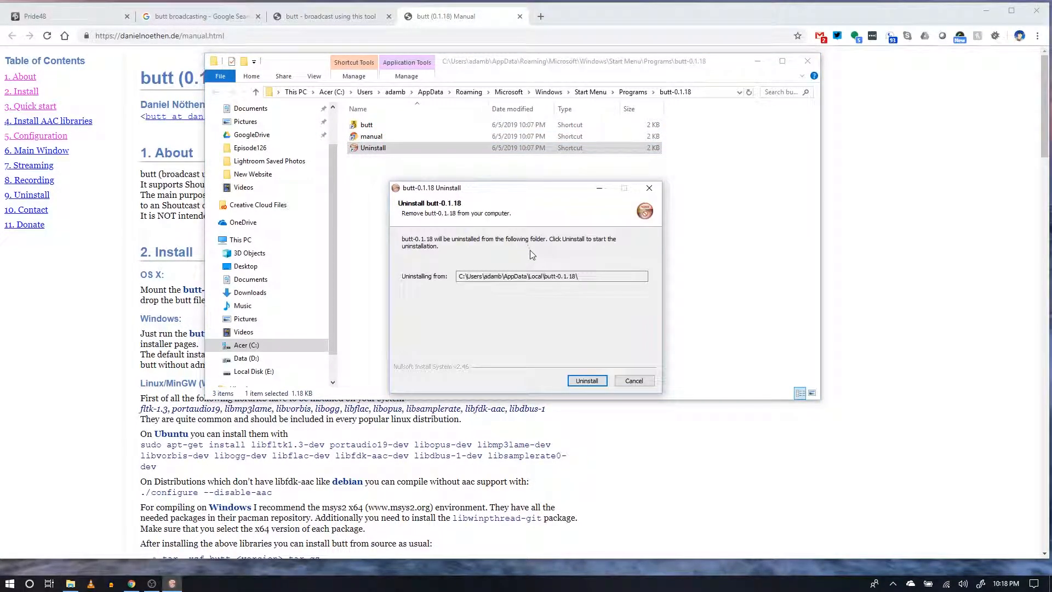
left_click(600, 383)
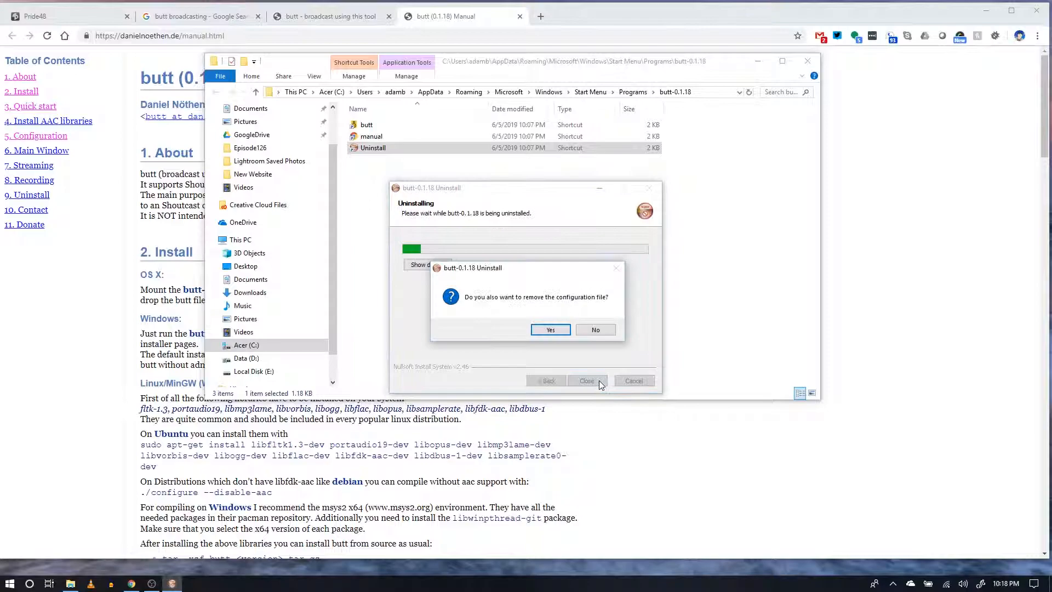
left_click(552, 329)
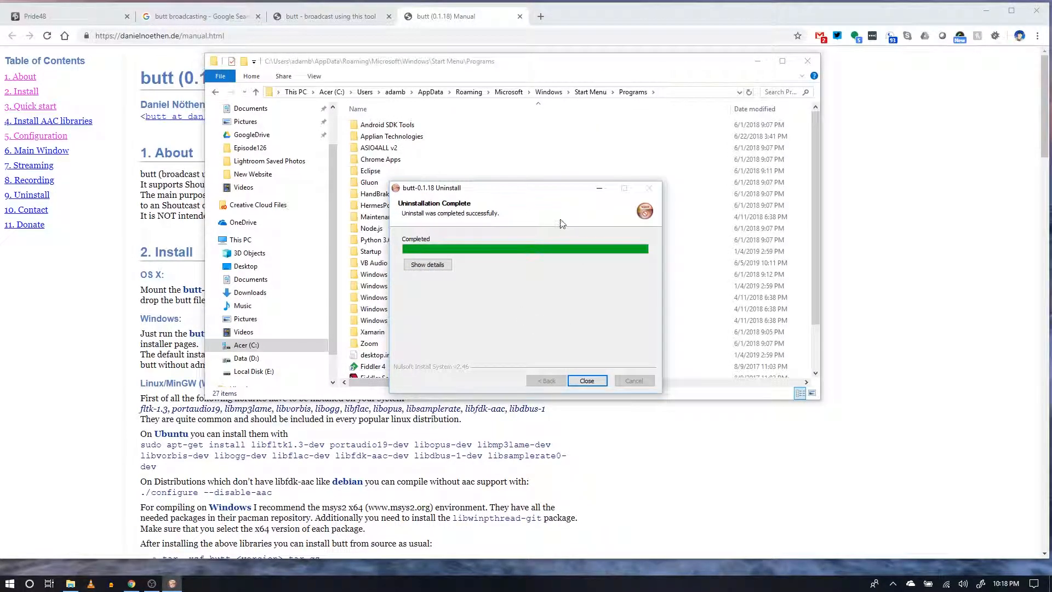
Step: Close the finished uninstaller and browse to the Downloads folder
left_click(586, 381)
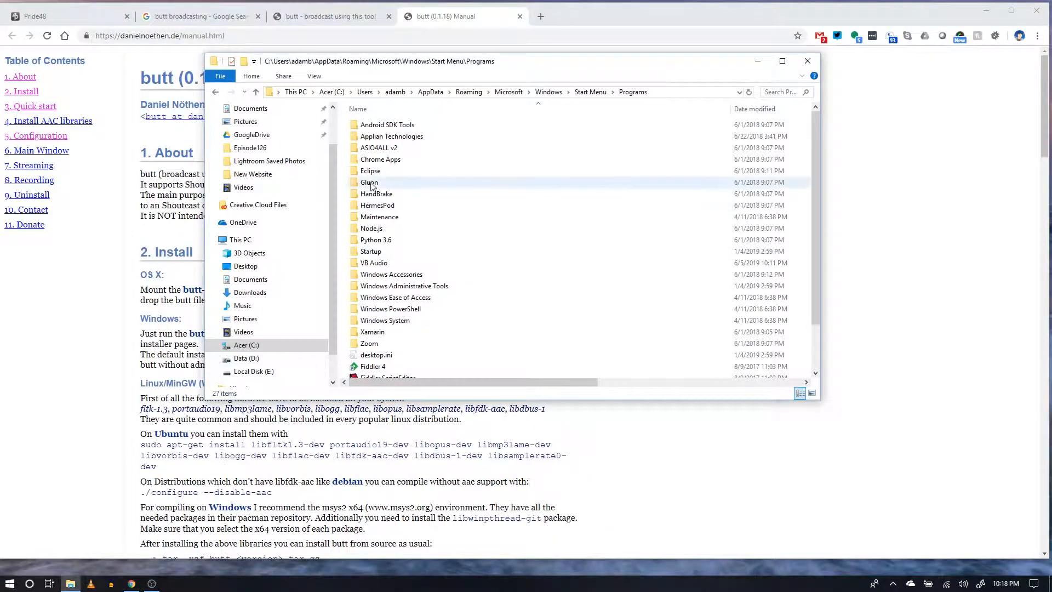
left_click(255, 278)
left_click(250, 292)
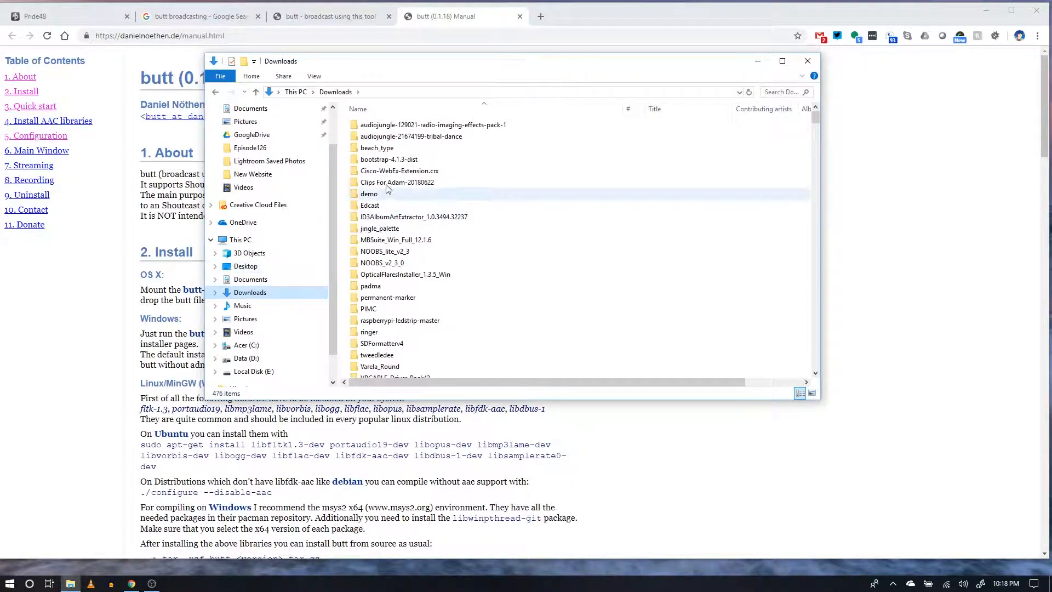
scroll(398, 189, "down", 5)
scroll(398, 189, "down", 2)
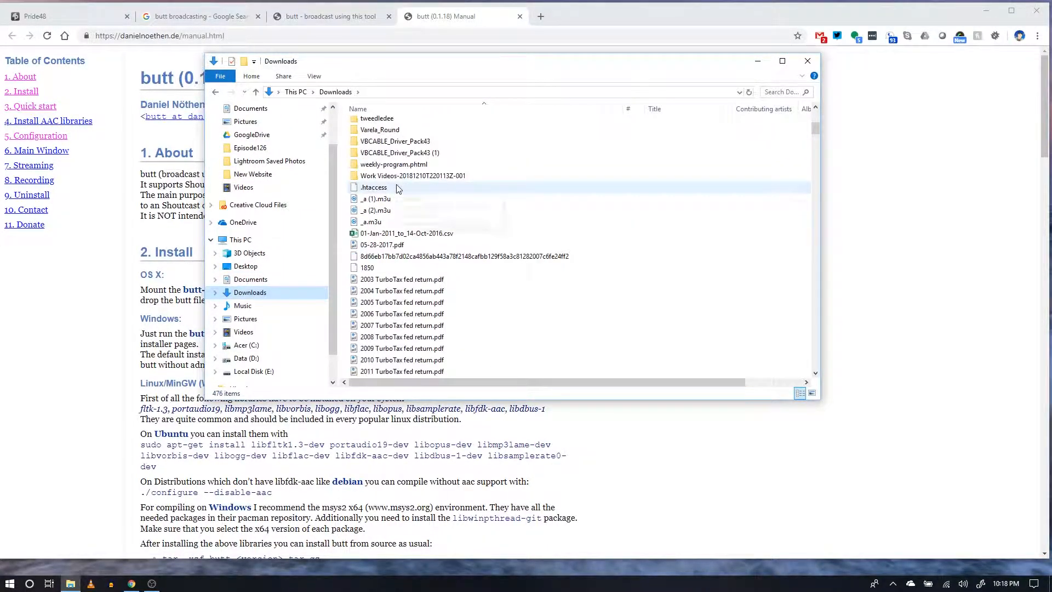
Step: Search Downloads for 'butt' and launch butt-0.1.18-setup.exe
left_click(782, 92)
type("butt*")
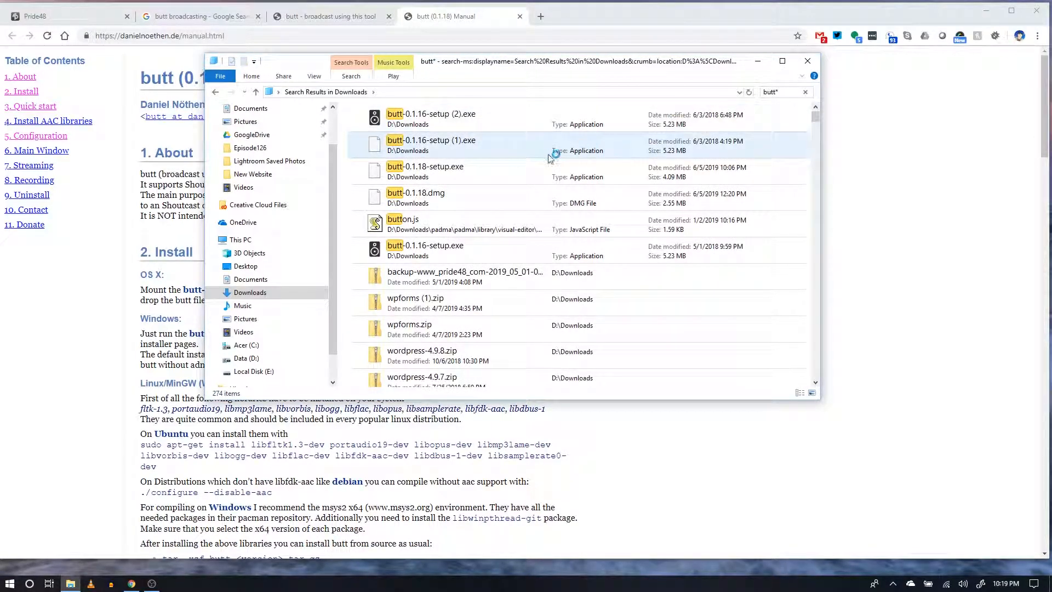
double_click(458, 176)
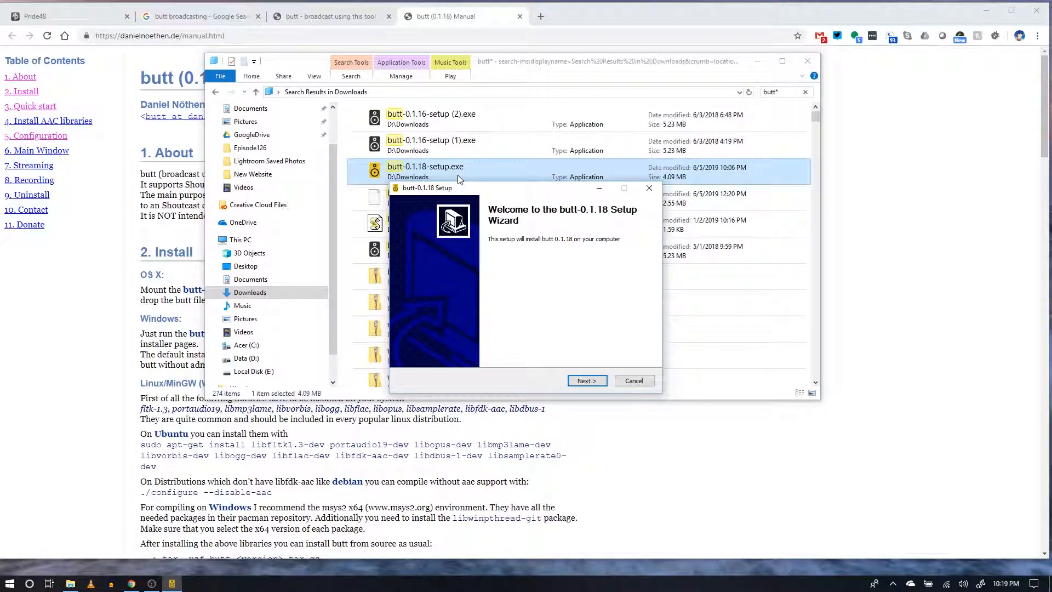
Step: Install butt 0.1.18 with default components and folder, unchecking Show Readme
left_click(587, 382)
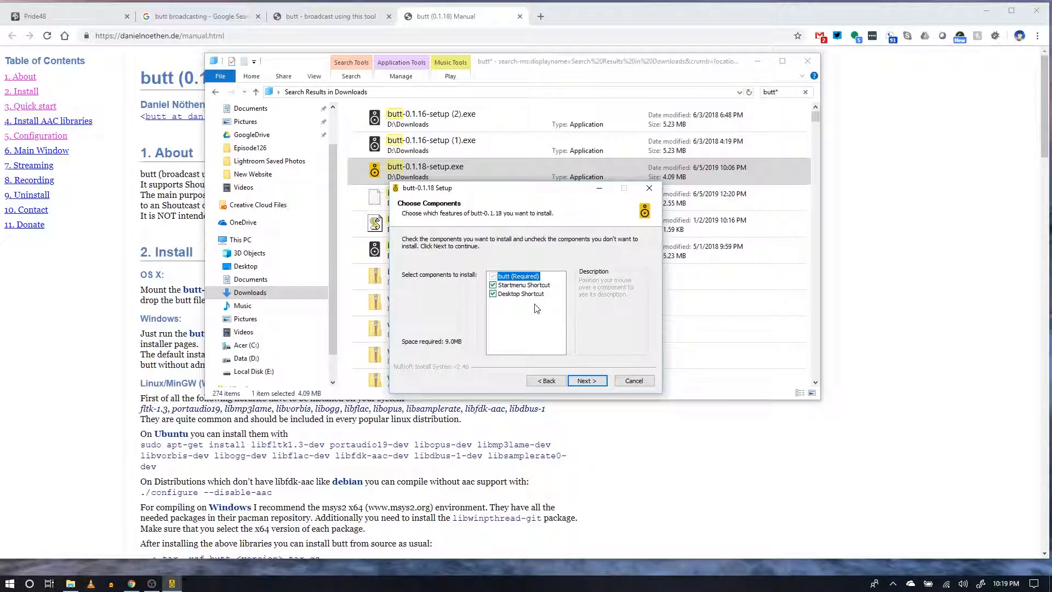
left_click(586, 382)
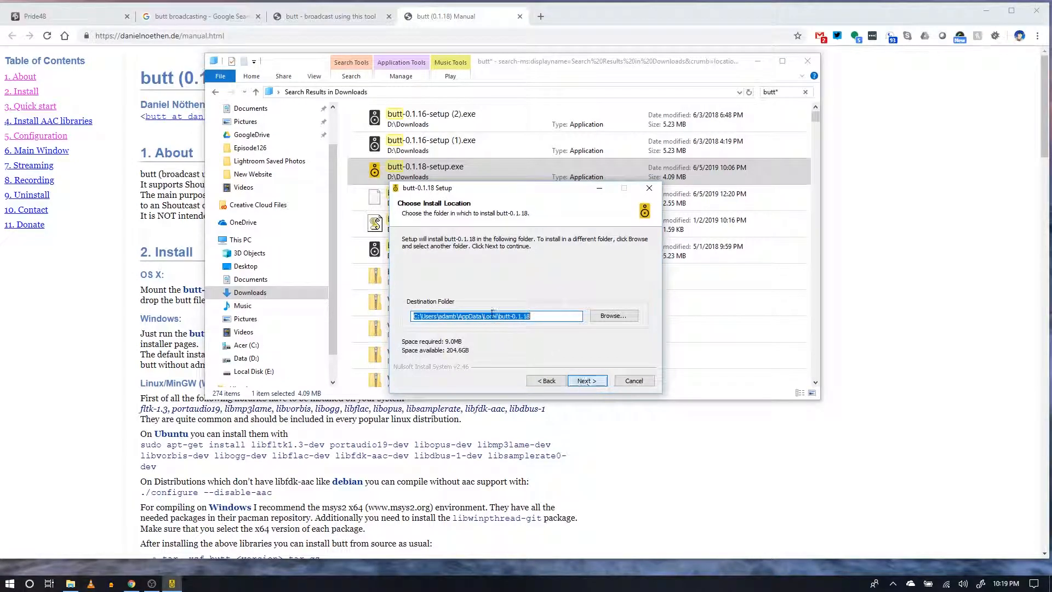
left_click(585, 384)
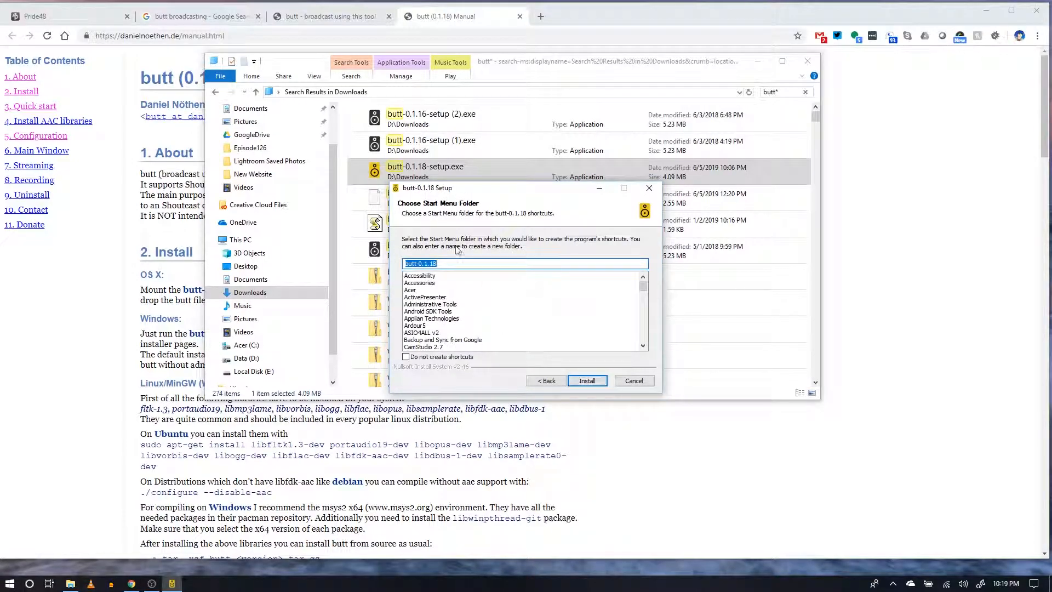
left_click(586, 380)
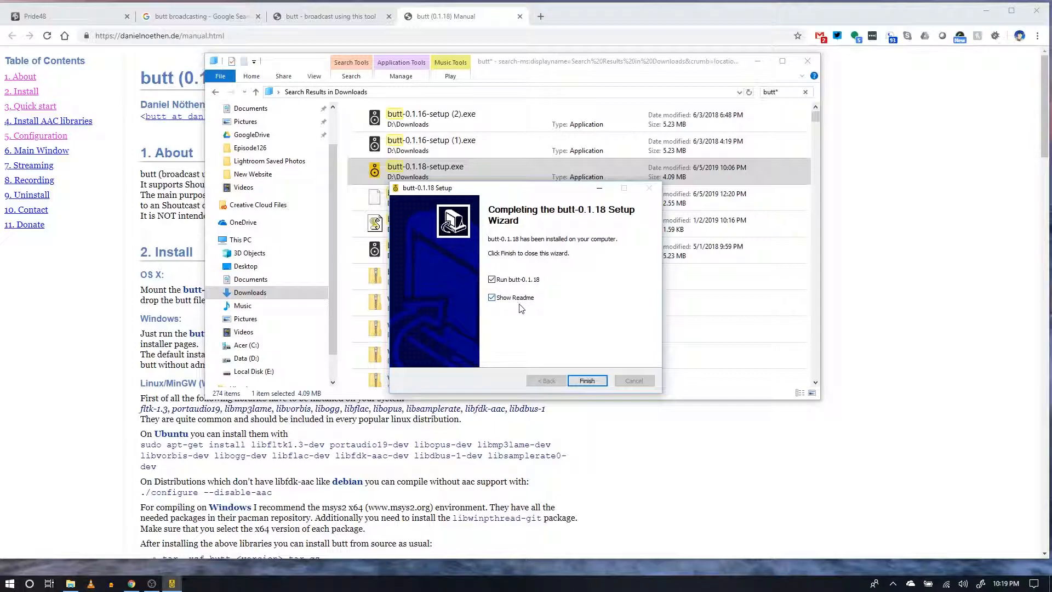
left_click(492, 298)
Step: Launch butt from the finish page, place its window beside the manual, and close File Explorer
left_click(585, 383)
left_click_drag(180, 124, 488, 155)
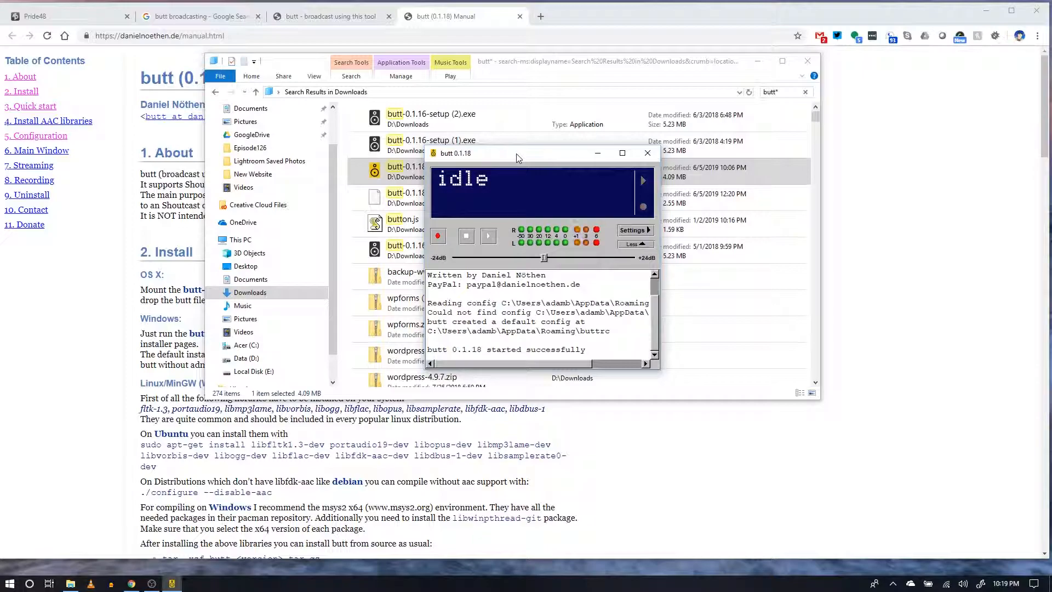
left_click_drag(516, 154, 540, 156)
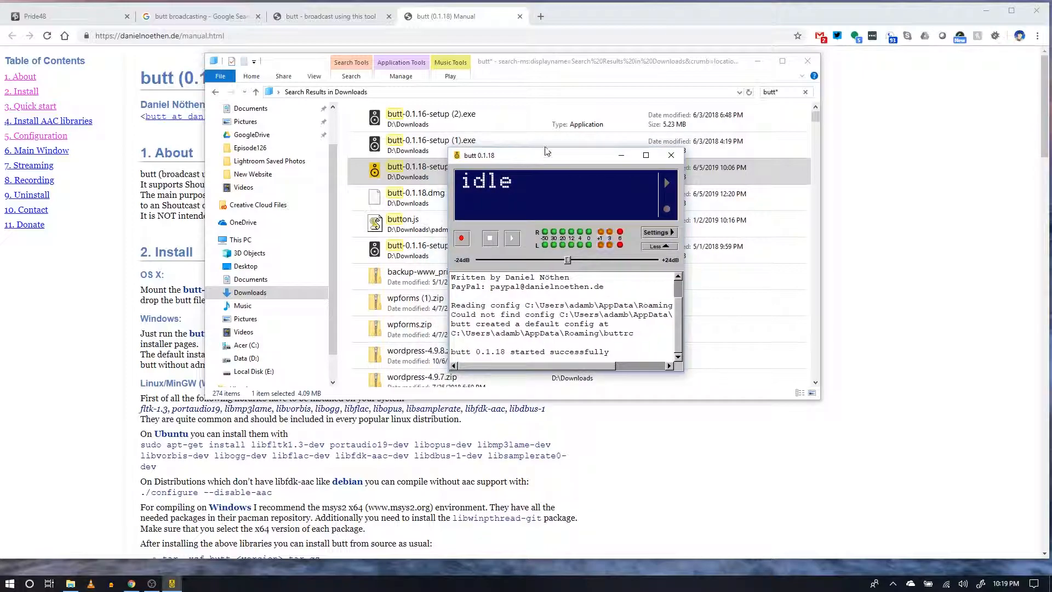
left_click(808, 61)
left_click_drag(545, 164, 572, 95)
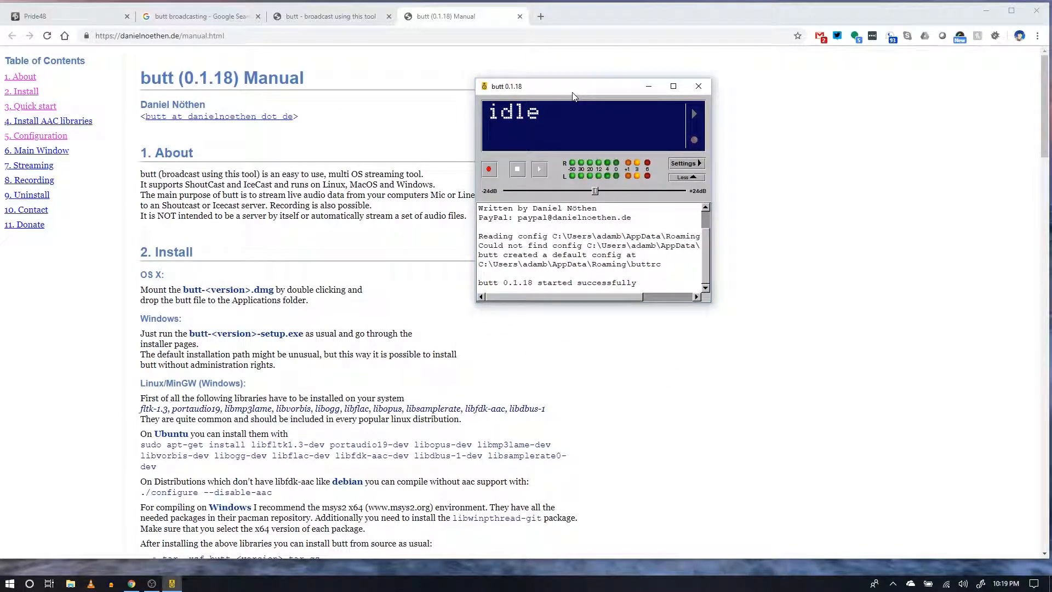
scroll(272, 313, "down", 8)
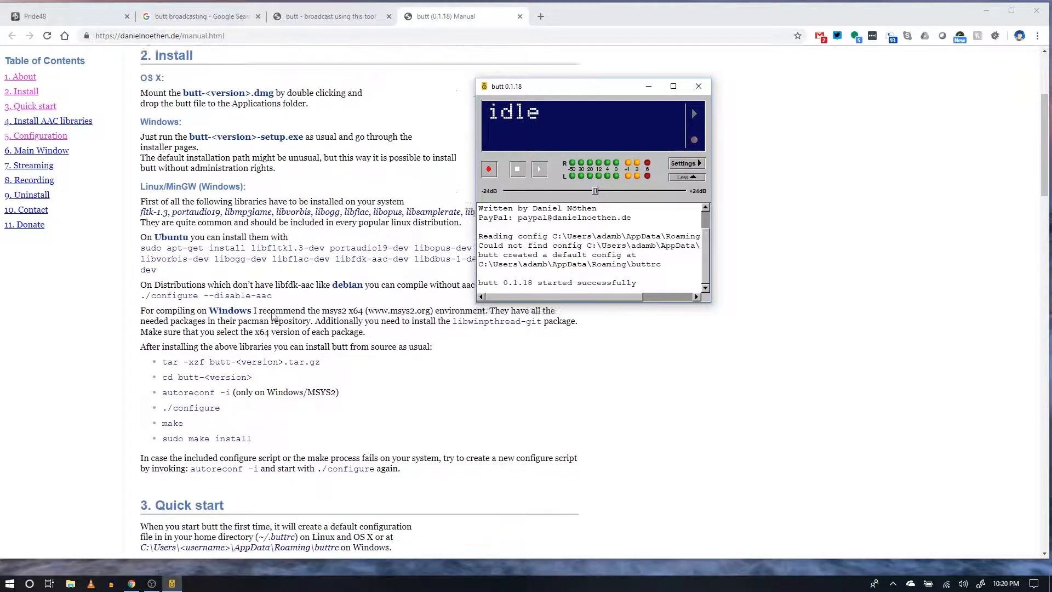
Step: Scroll the manual to sections 6. Main Window and 7. Streaming, shifting butt left
scroll(213, 382, "down", 9)
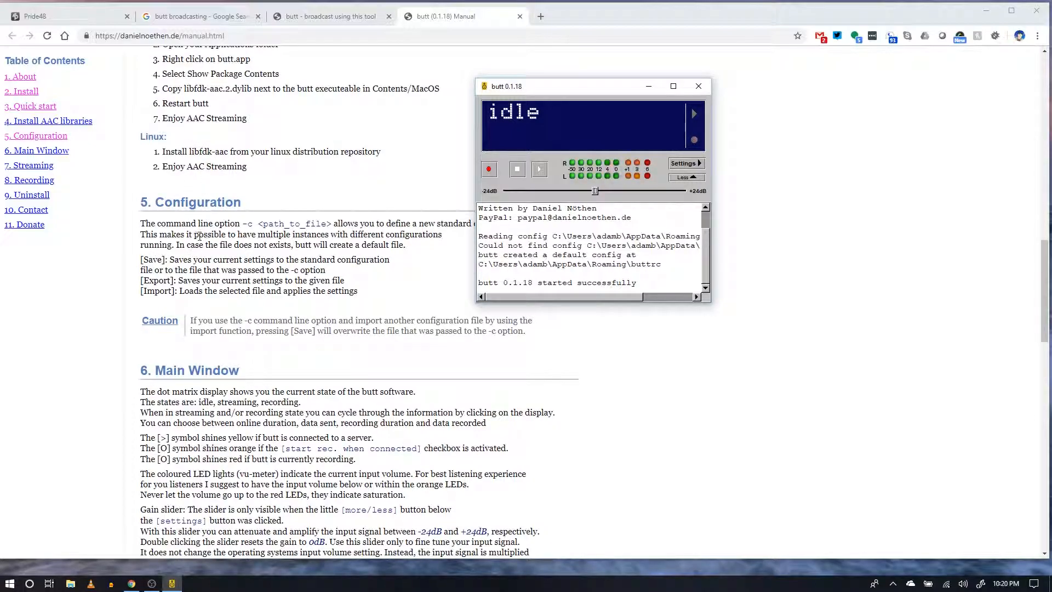
scroll(290, 316, "down", 5)
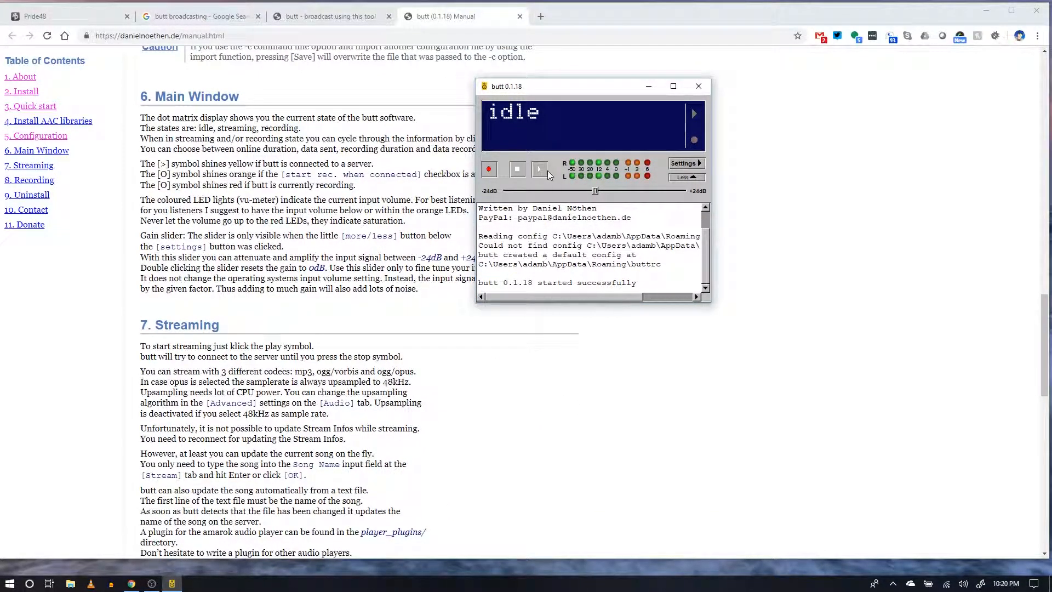
left_click_drag(546, 88, 515, 94)
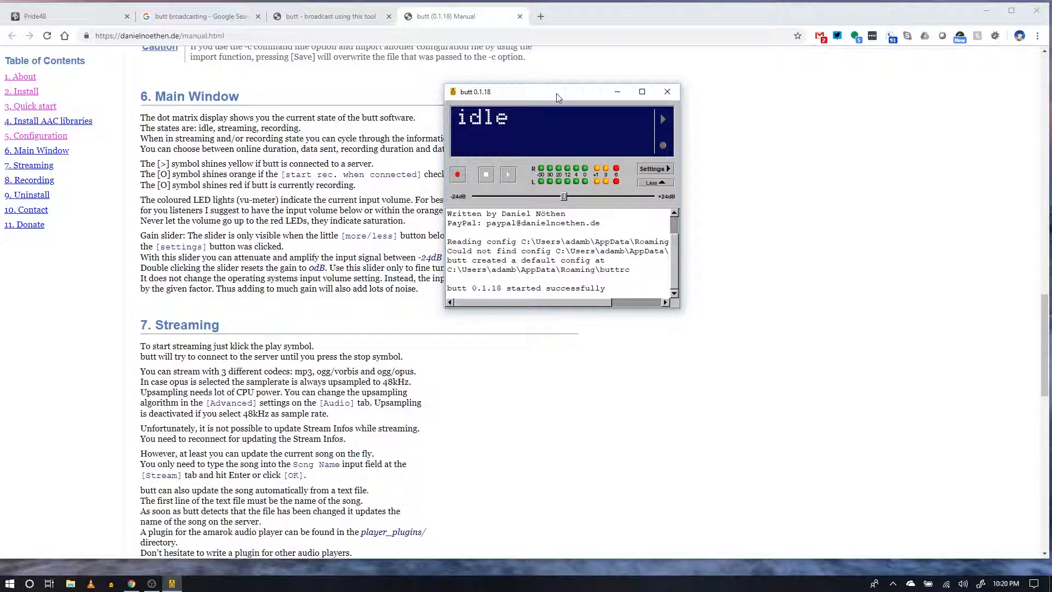
Step: Open butt's Settings window and bring up the Add Server dialog under Server
left_click_drag(556, 93, 521, 90)
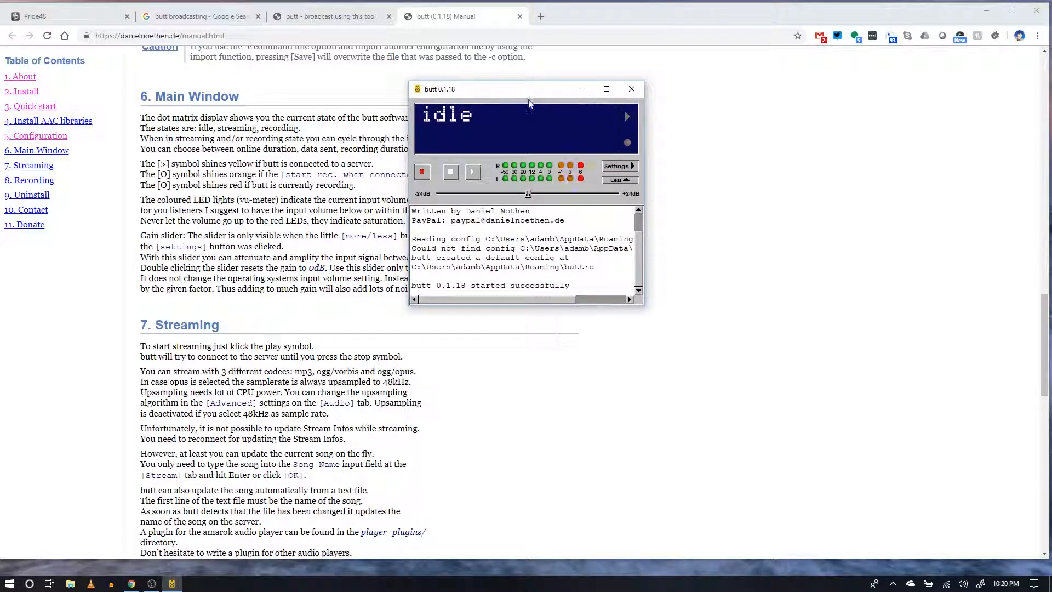
left_click(629, 170)
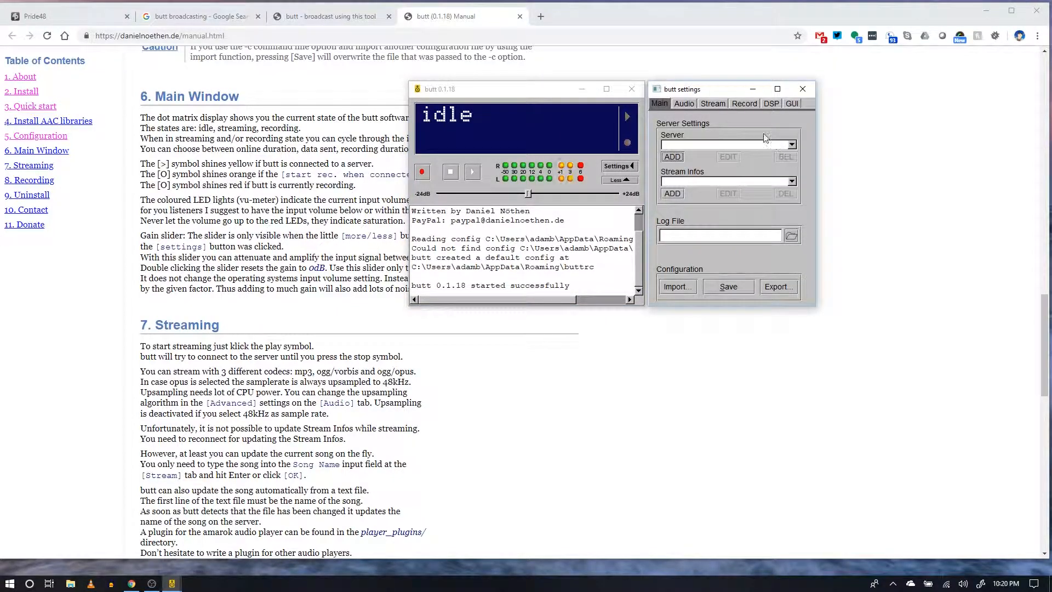
left_click_drag(721, 92, 735, 92)
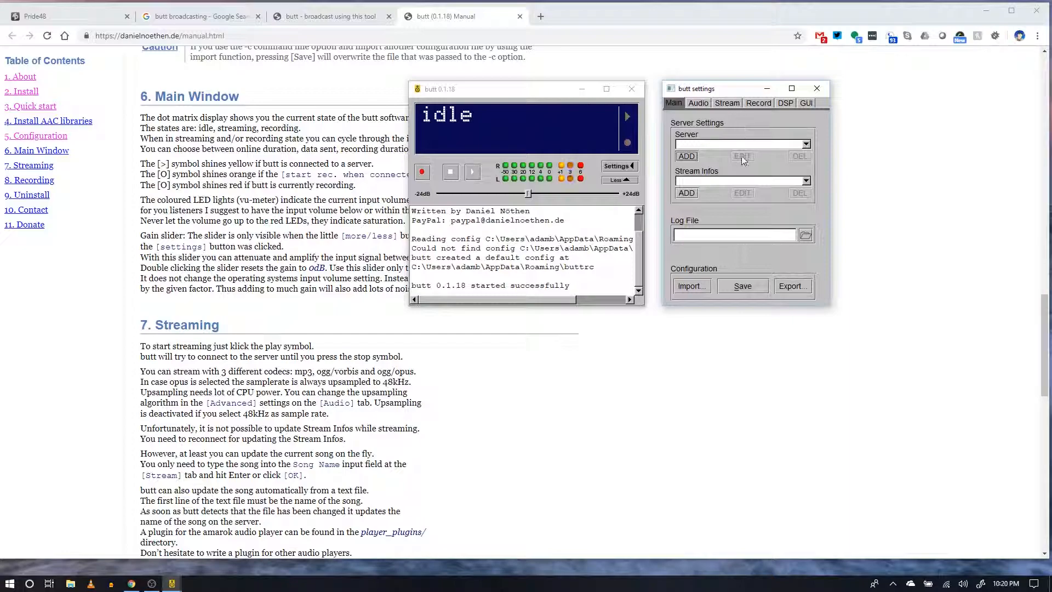
left_click(691, 156)
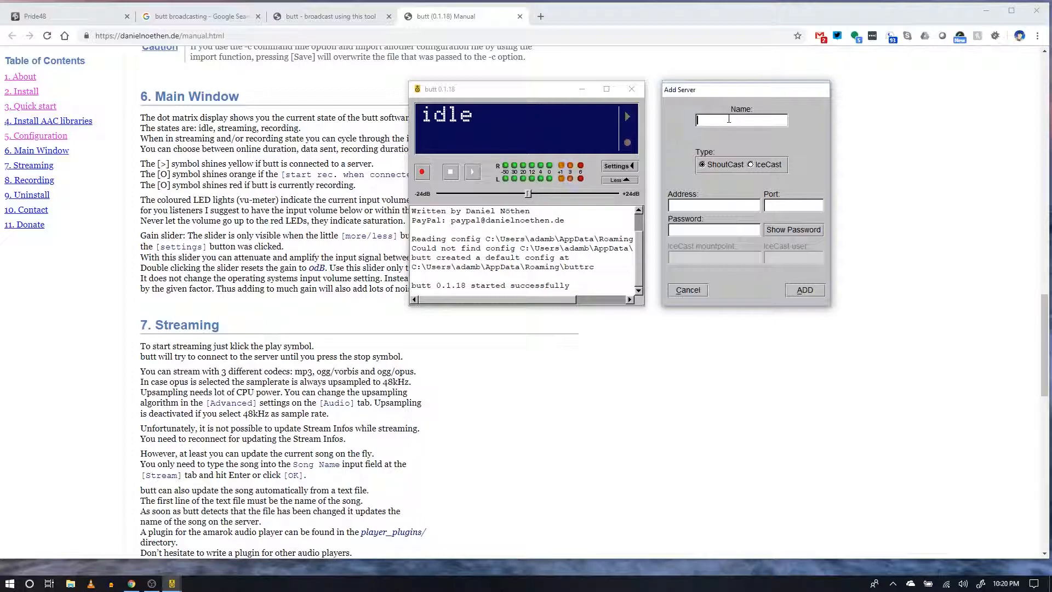
Step: Name the server Pride48, type IceCast, address radio.pride48.live, port 8002
type("Pride48")
left_click(749, 164)
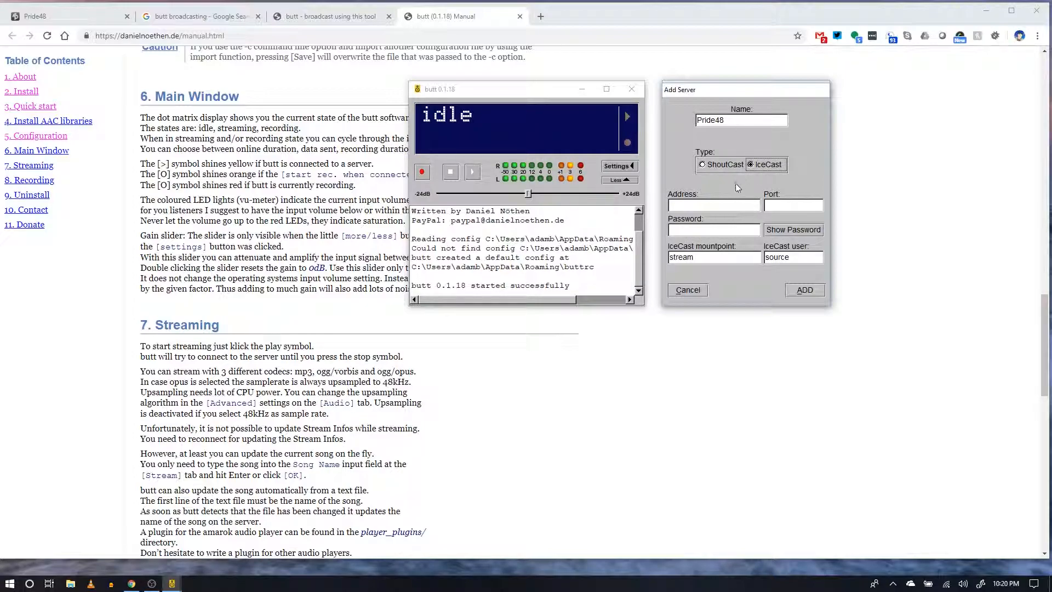
left_click(705, 208)
type("radio.pride48.live")
key("Tab")
type("9")
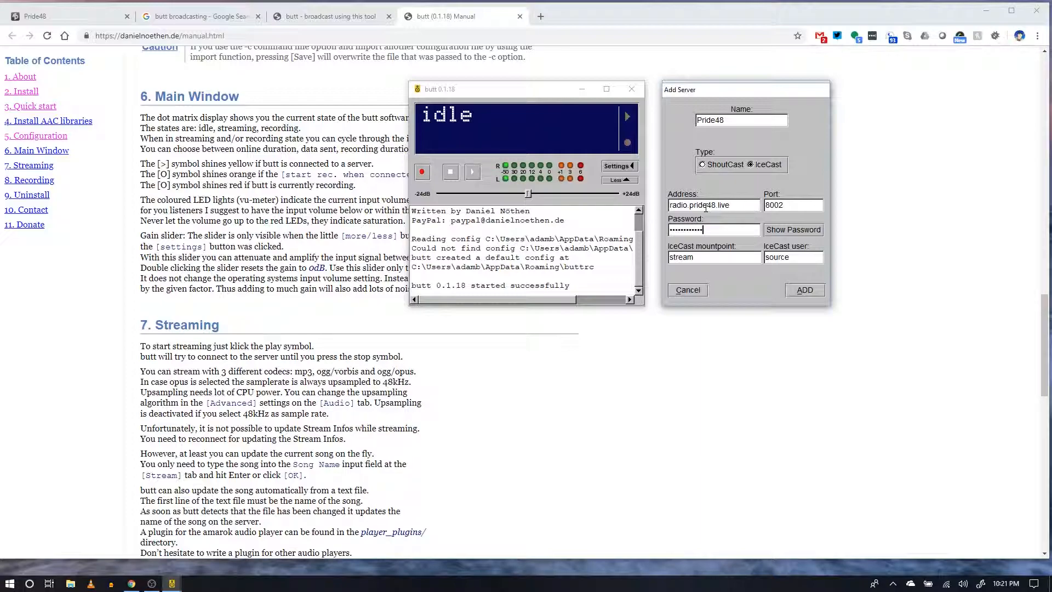
Step: Set mountpoint 'show', enter the IceCast user name, and save the server
double_click(684, 257)
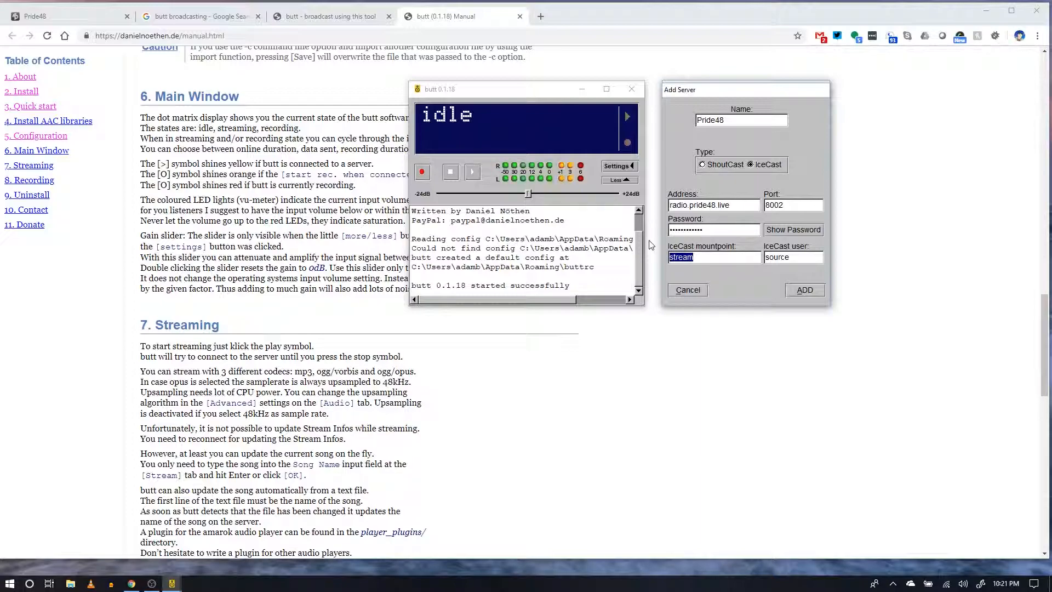
type("show")
key("Tab")
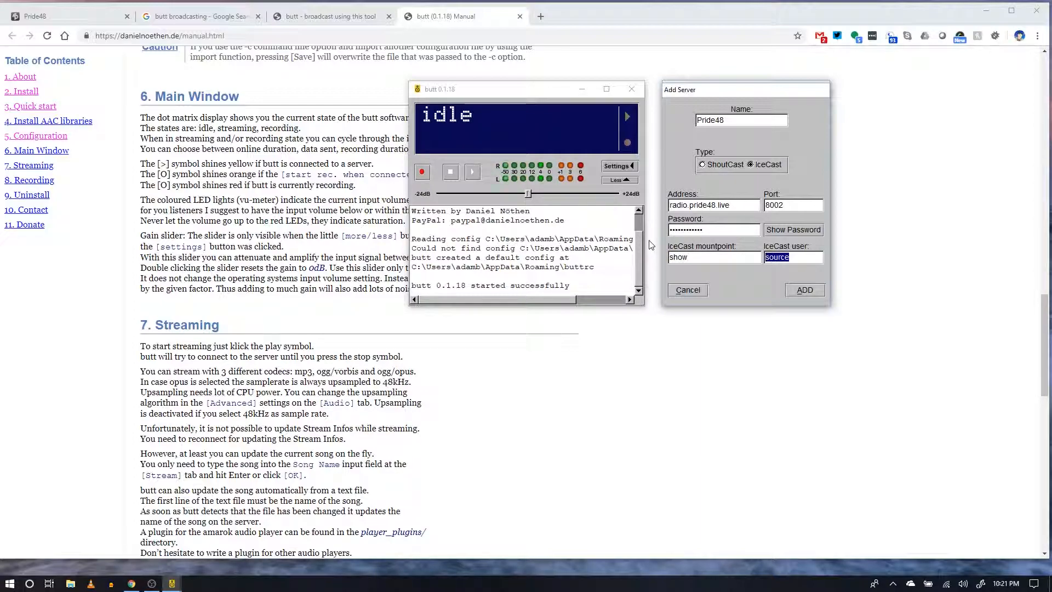
type("testUser")
left_click(803, 290)
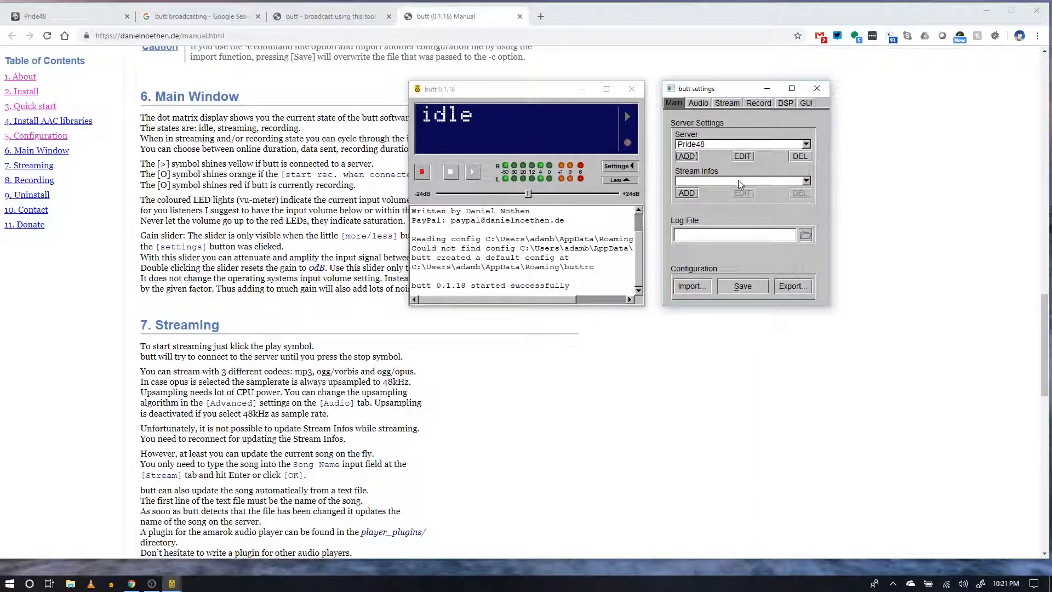
Step: Cancel the Stream Infos add dialog to leave stream info empty, then show the Audio settings
left_click(691, 192)
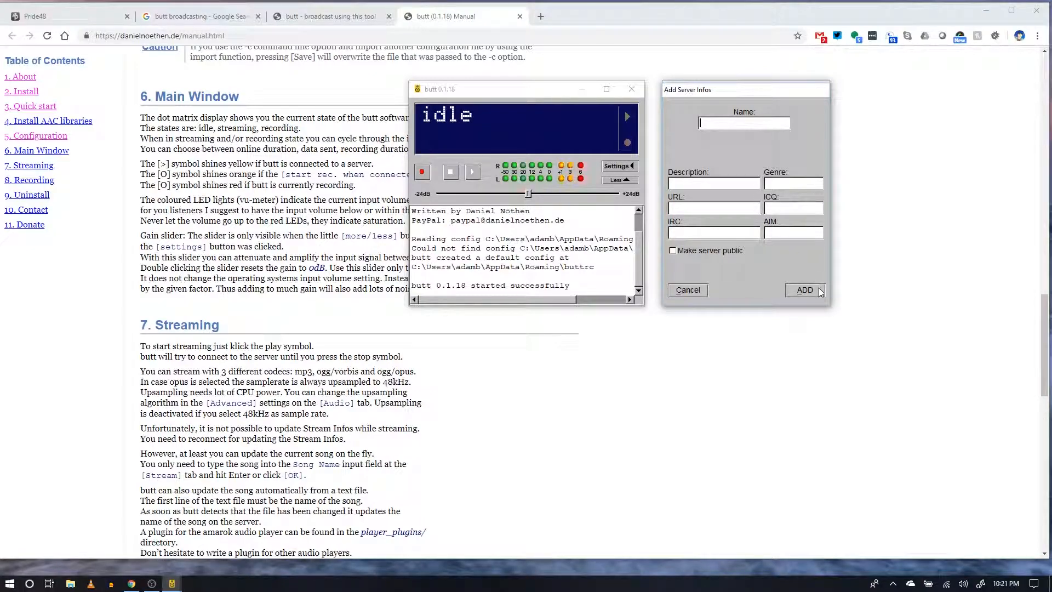
left_click(691, 291)
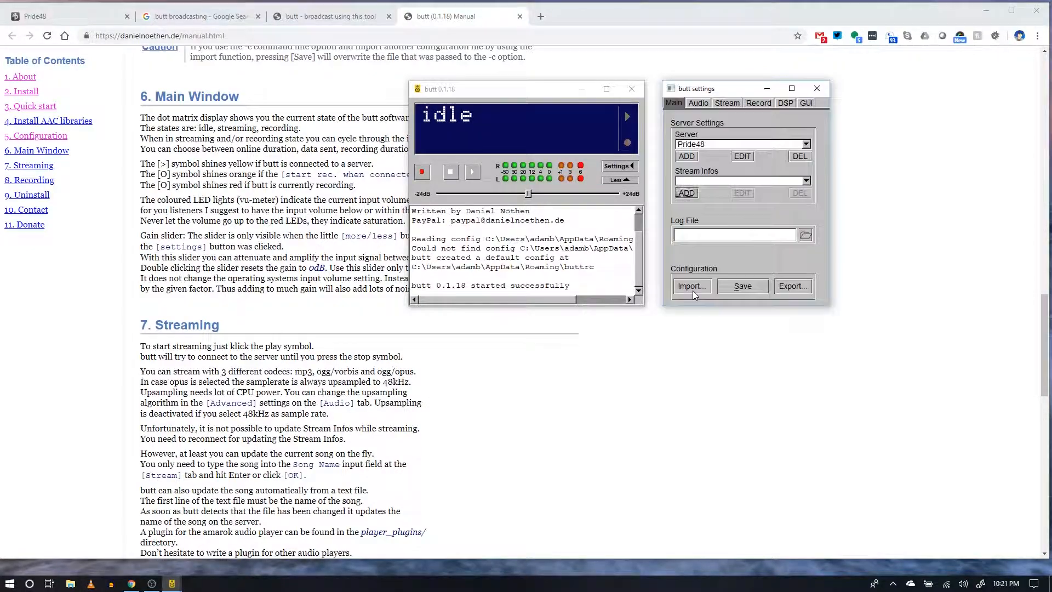
left_click(698, 103)
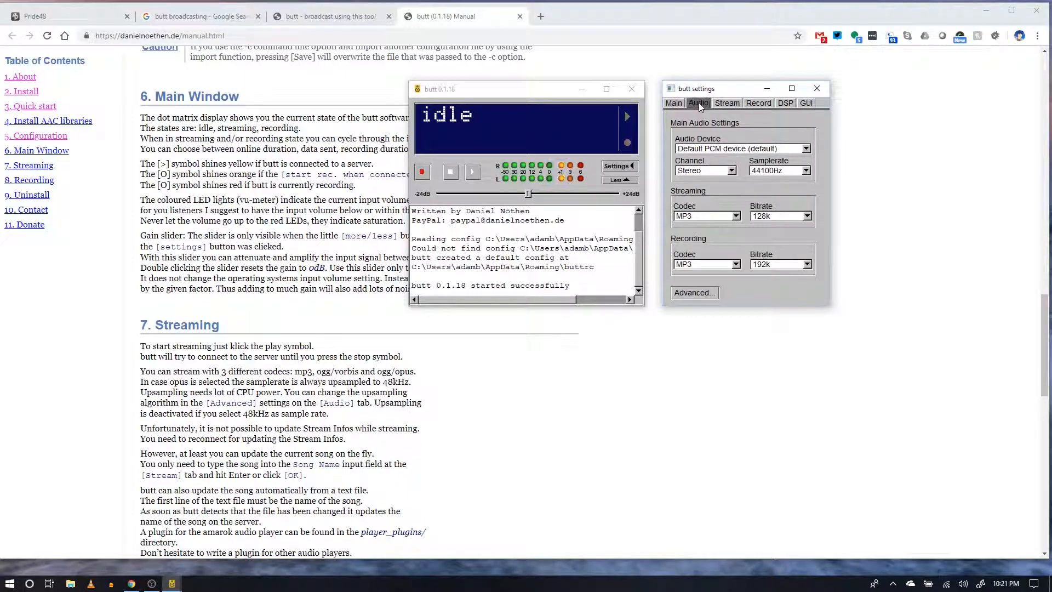
Step: Set the audio device to Microphone (USB Audio CODEC) in Mono, keeping 44100Hz sample rate
left_click(708, 151)
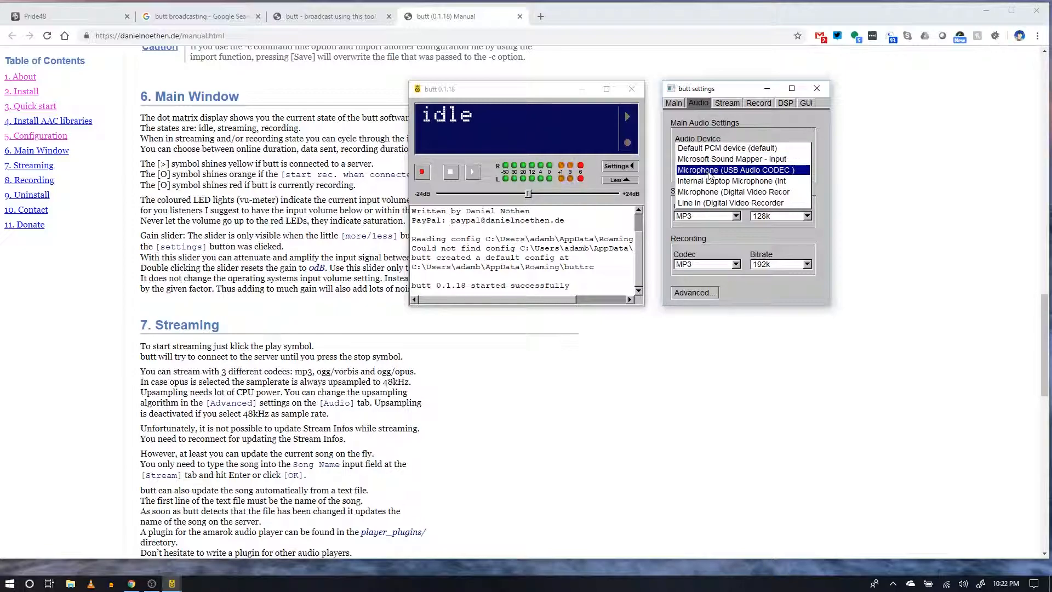
left_click(740, 170)
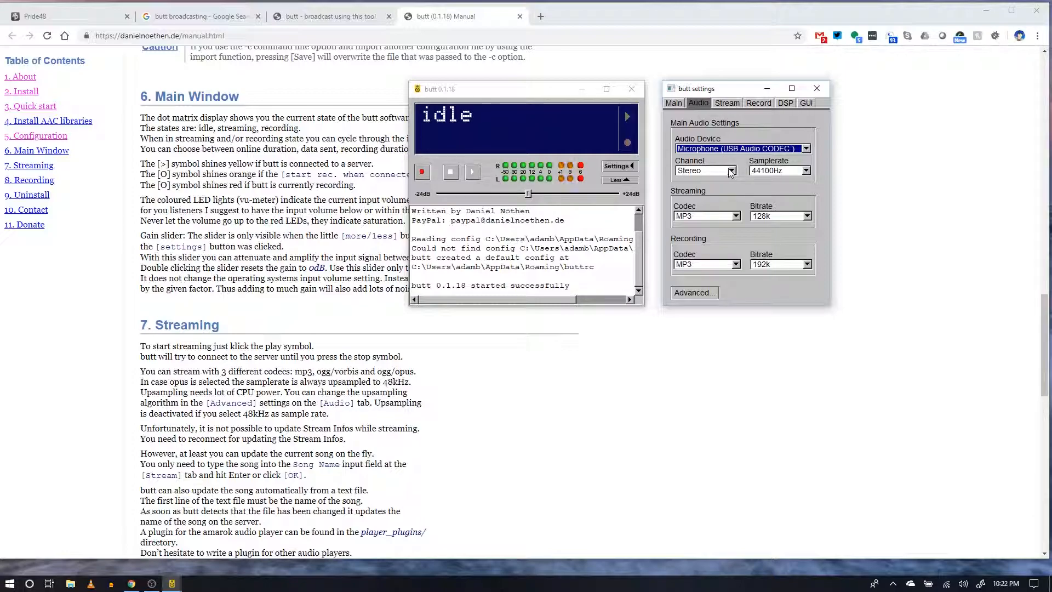
left_click(731, 171)
left_click(706, 164)
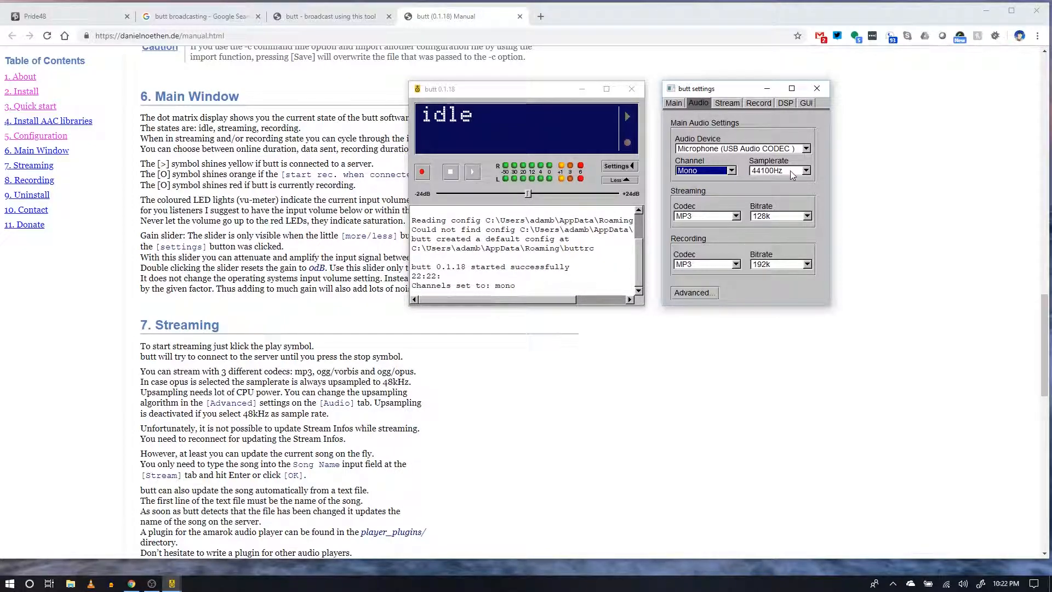
left_click(779, 172)
left_click(778, 171)
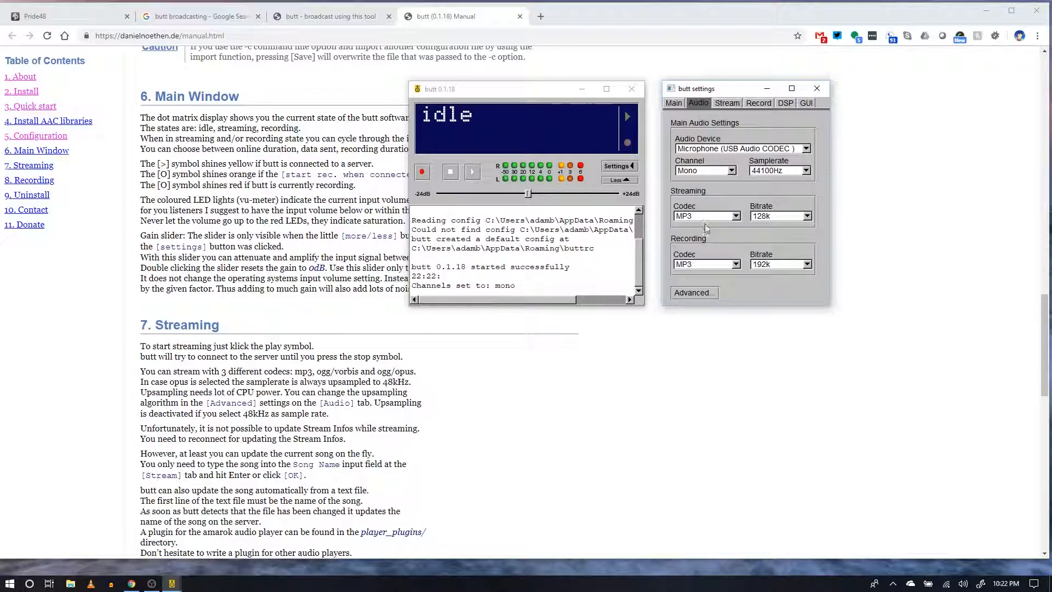
Step: Set streaming bitrate to 96k, keep recording as MP3 at 192k, and glance at advanced options
left_click(765, 217)
left_click(764, 193)
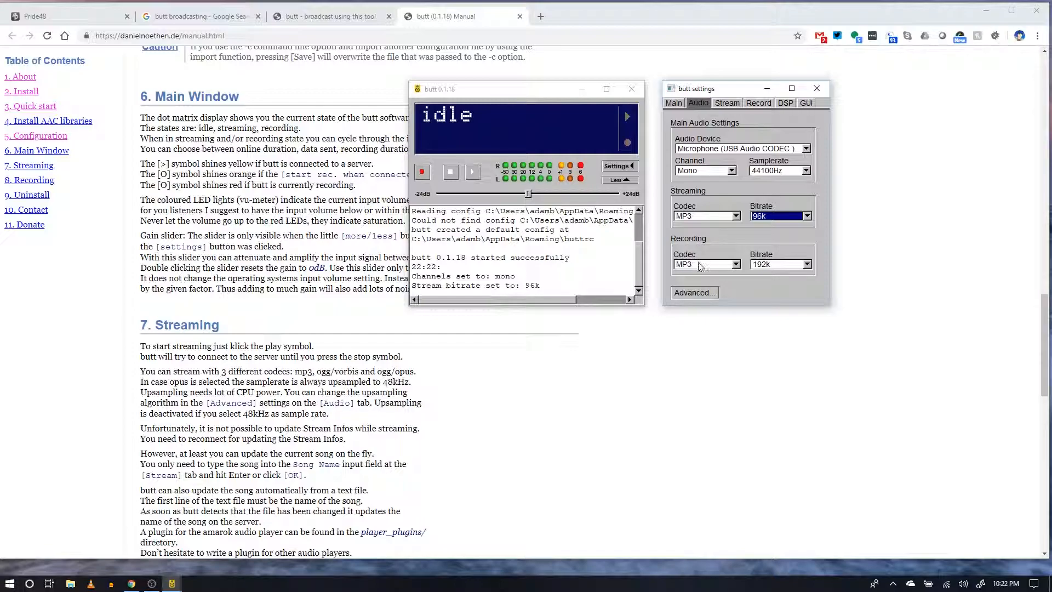
left_click(727, 265)
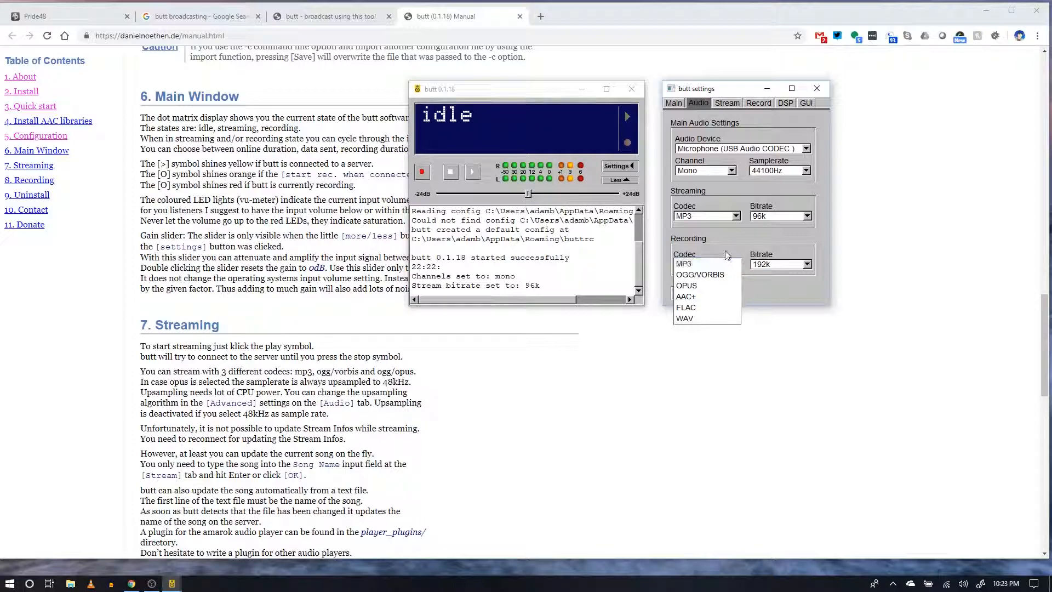
left_click(727, 256)
left_click(764, 265)
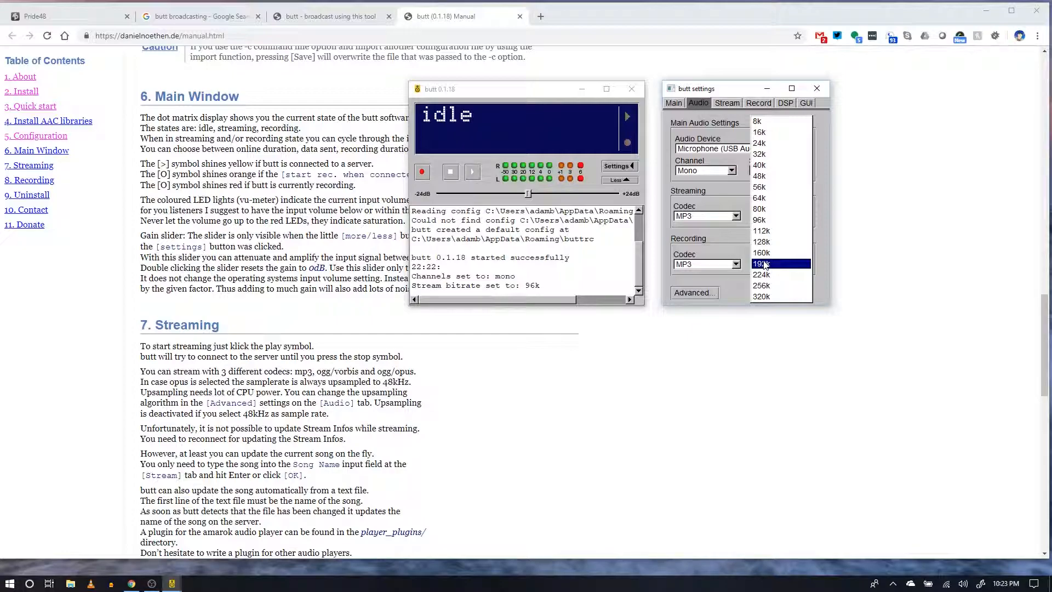
left_click(764, 264)
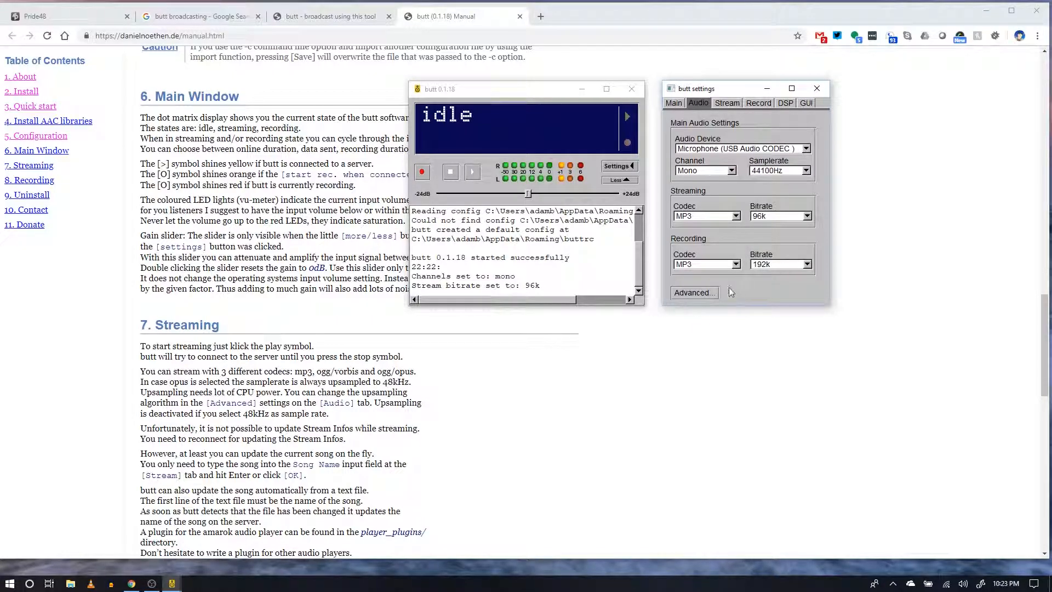
left_click(698, 295)
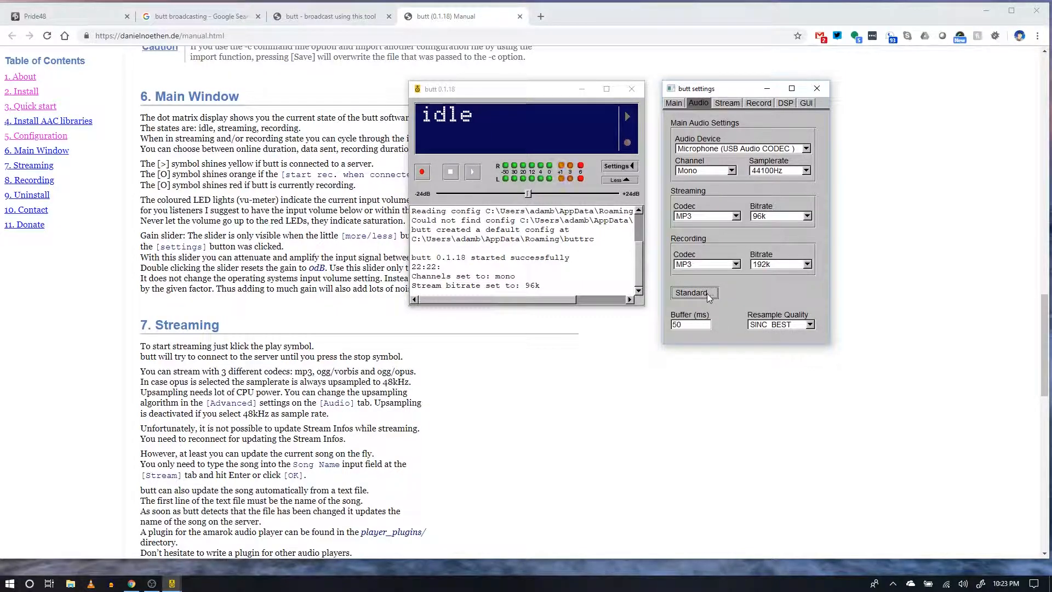
left_click(708, 295)
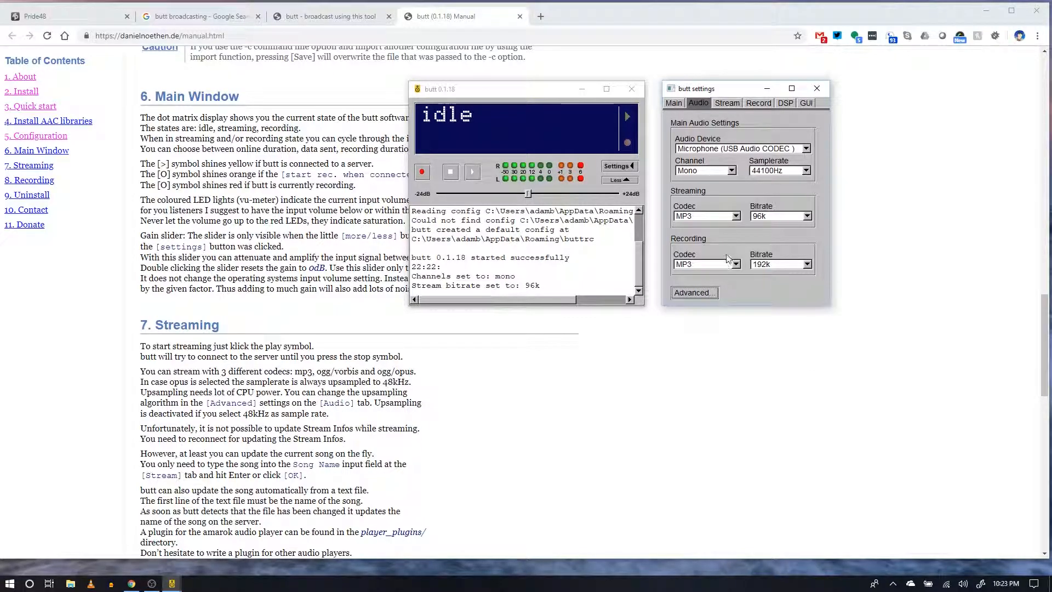
Step: Look through the Stream and Record tabs, selecting the Split file minutes value
left_click(721, 103)
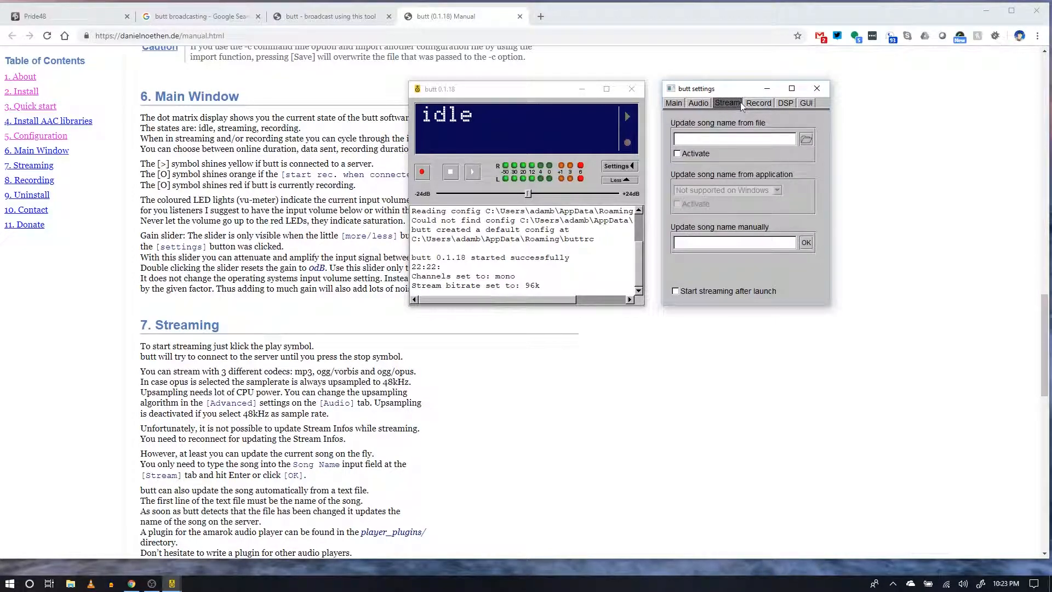
left_click(758, 104)
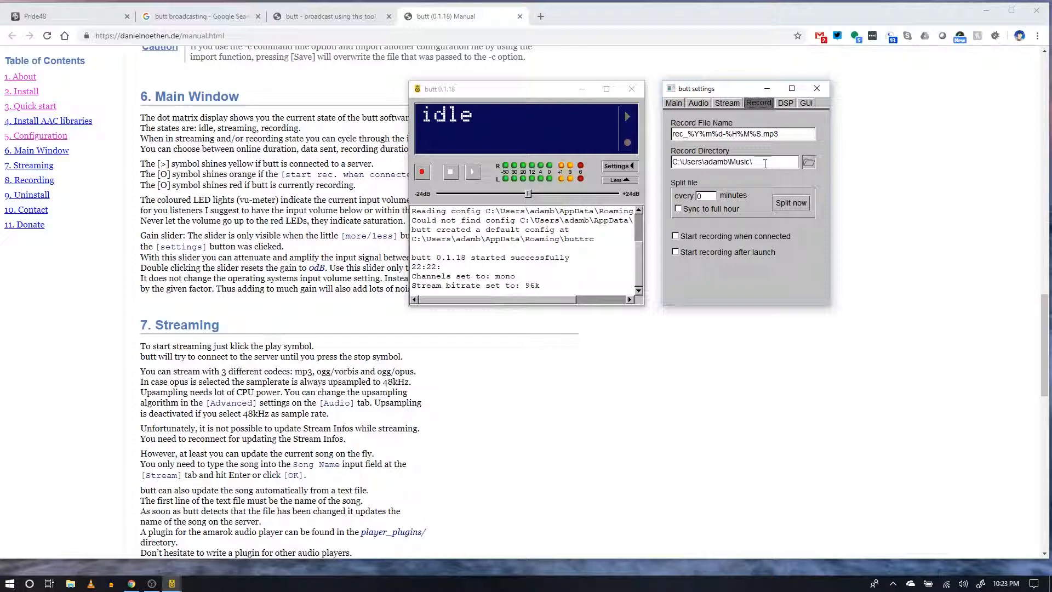
double_click(699, 195)
Step: On the Main tab, keep Pride48 as server and review its details without changing anything
left_click(678, 104)
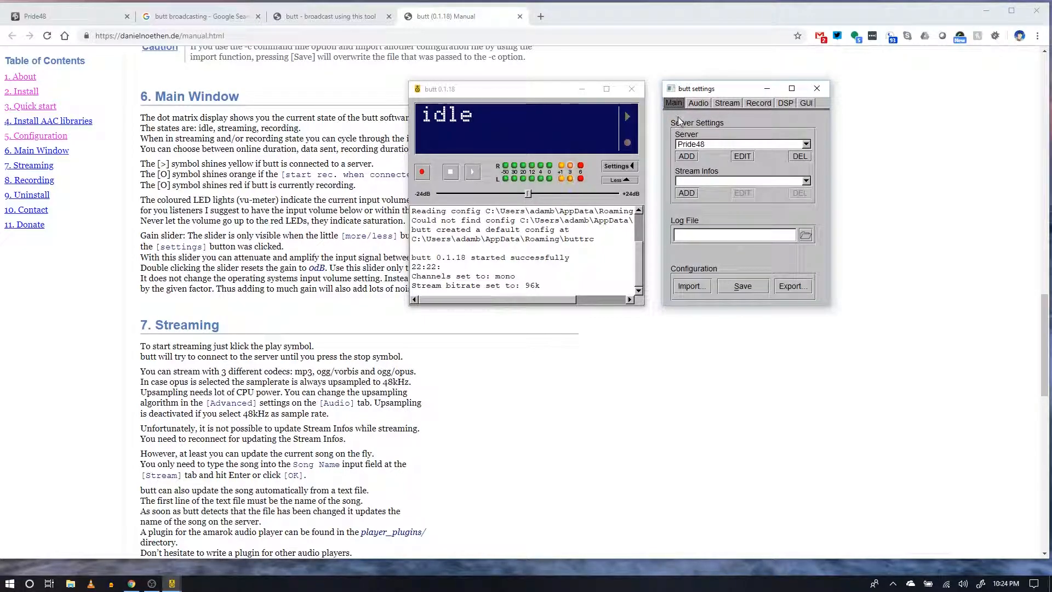
left_click(776, 146)
left_click(777, 145)
left_click(739, 159)
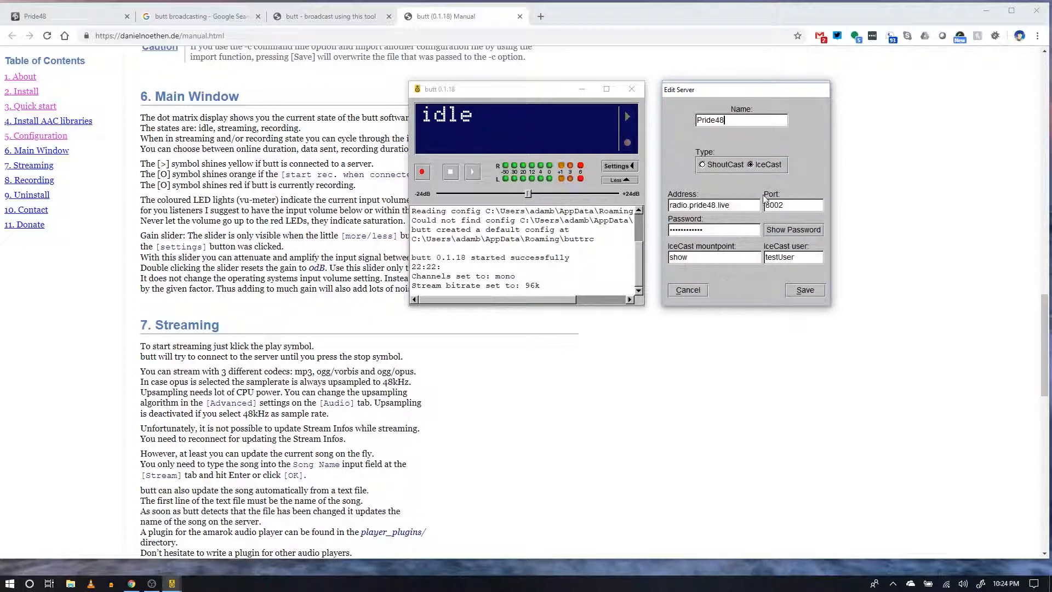
left_click(691, 290)
left_click(687, 156)
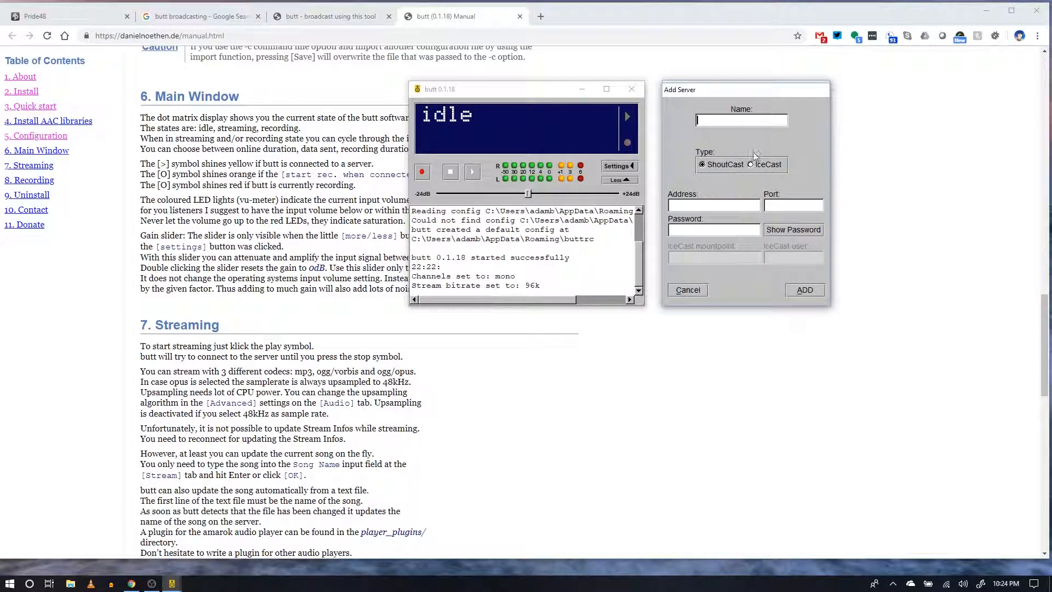
left_click(694, 291)
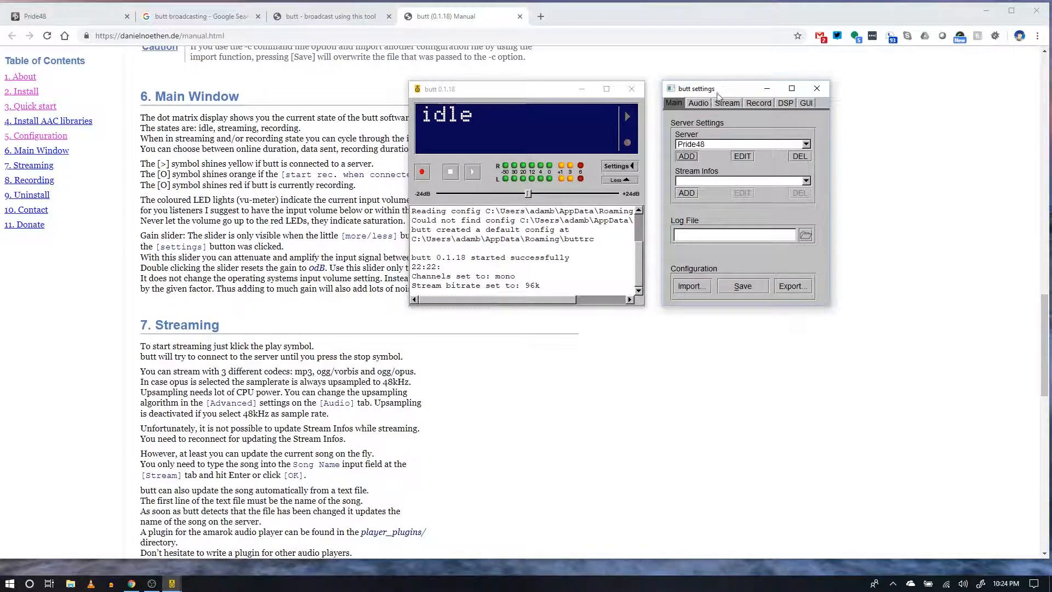
left_click_drag(723, 89, 717, 96)
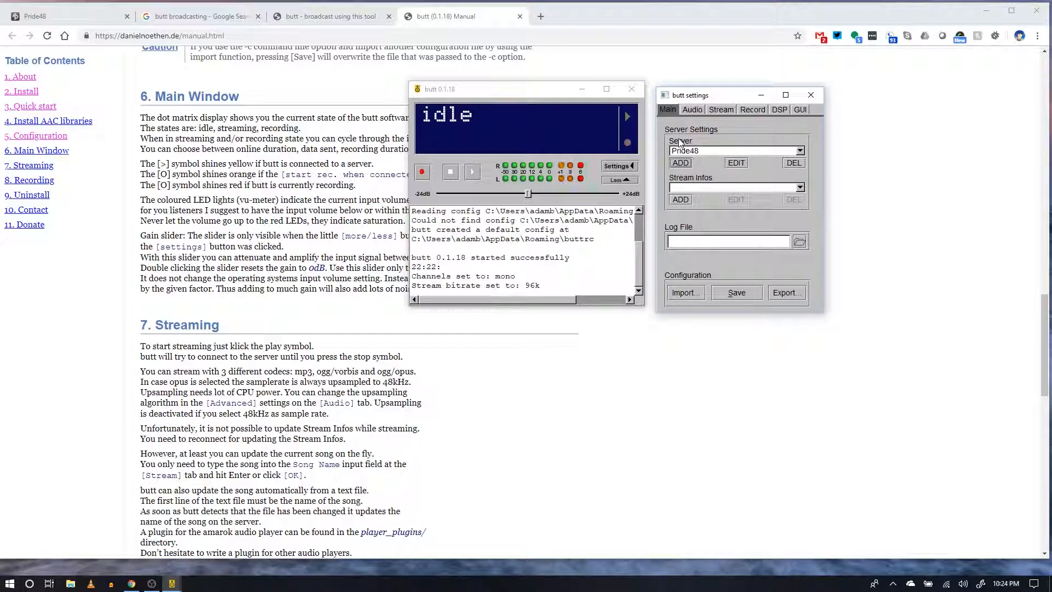
Step: Close the settings and lower the input gain to about -2.7 dB
left_click(810, 96)
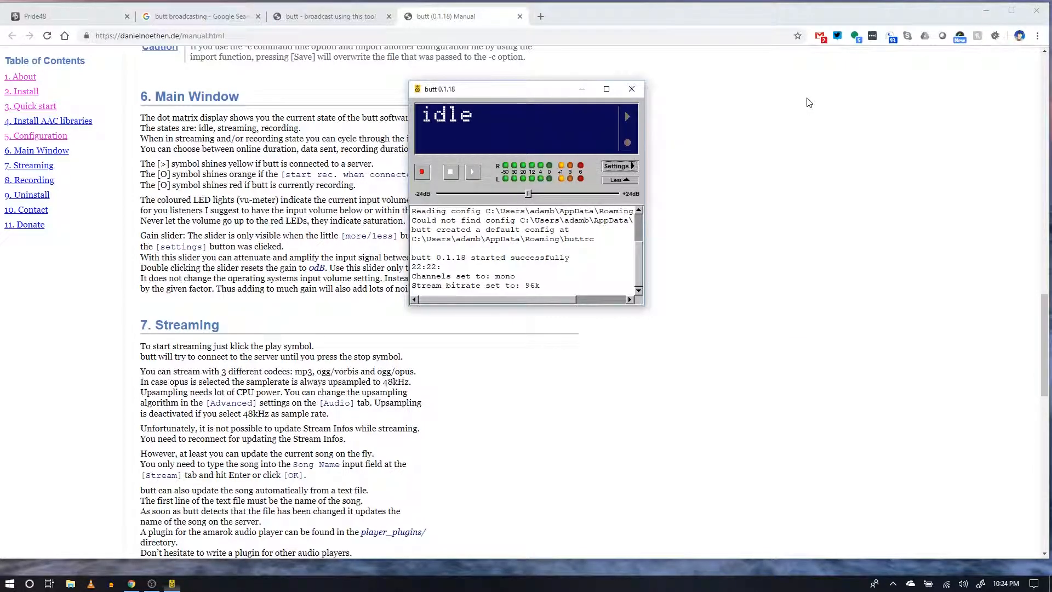
left_click_drag(526, 92, 646, 103)
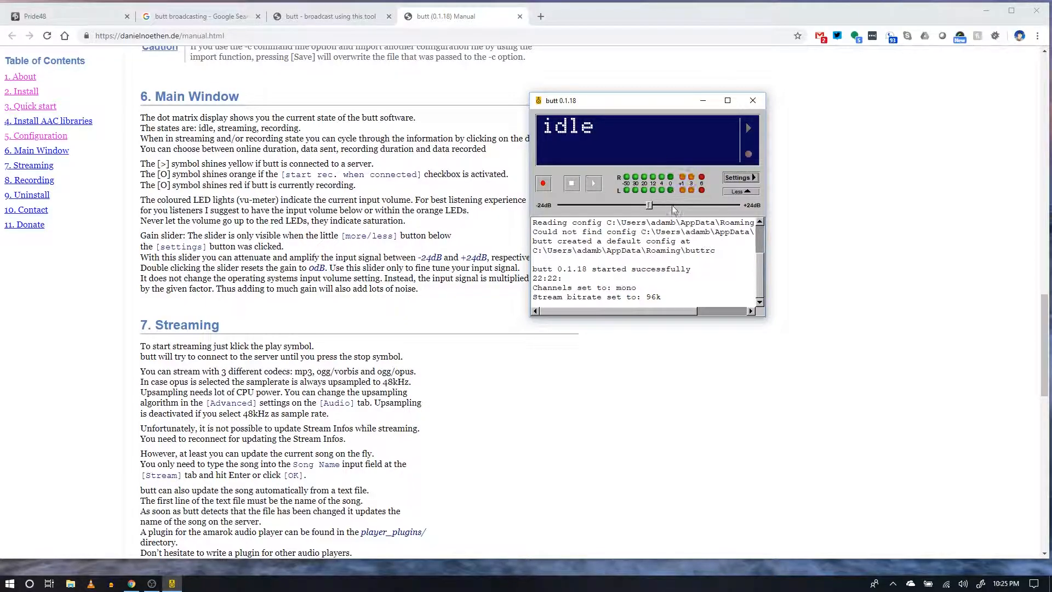
mouse_move(650, 206)
left_mouse_down()
mouse_move(685, 206)
mouse_move(613, 205)
mouse_move(706, 206)
mouse_move(639, 205)
left_mouse_up()
mouse_move(639, 207)
left_click_drag(639, 205, 634, 210)
Step: Connect to Pride48, record a short MP3, then stop the recording and confirm with Yes
left_click(595, 185)
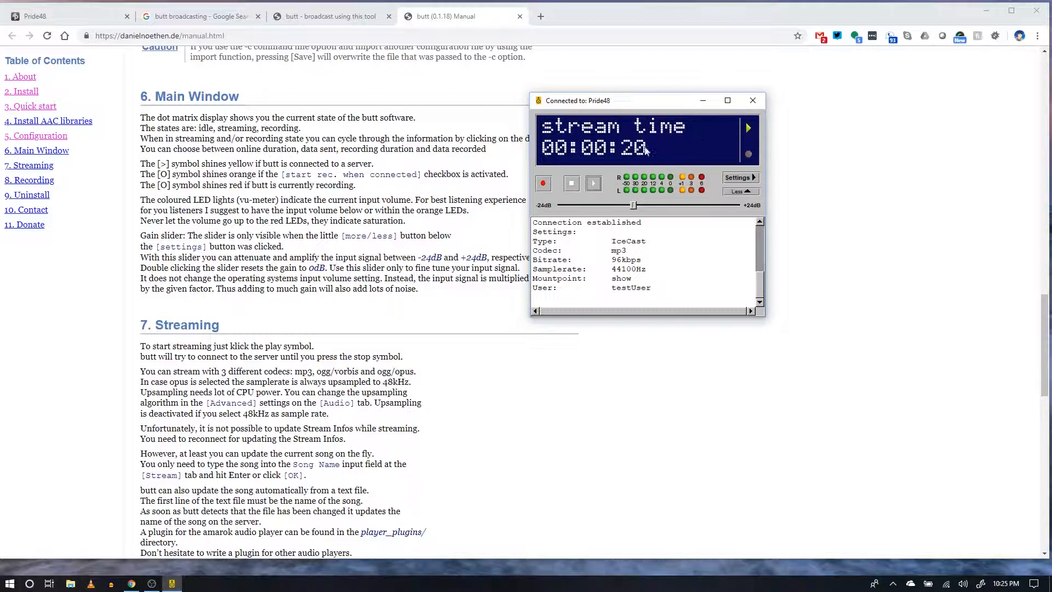
left_click(543, 187)
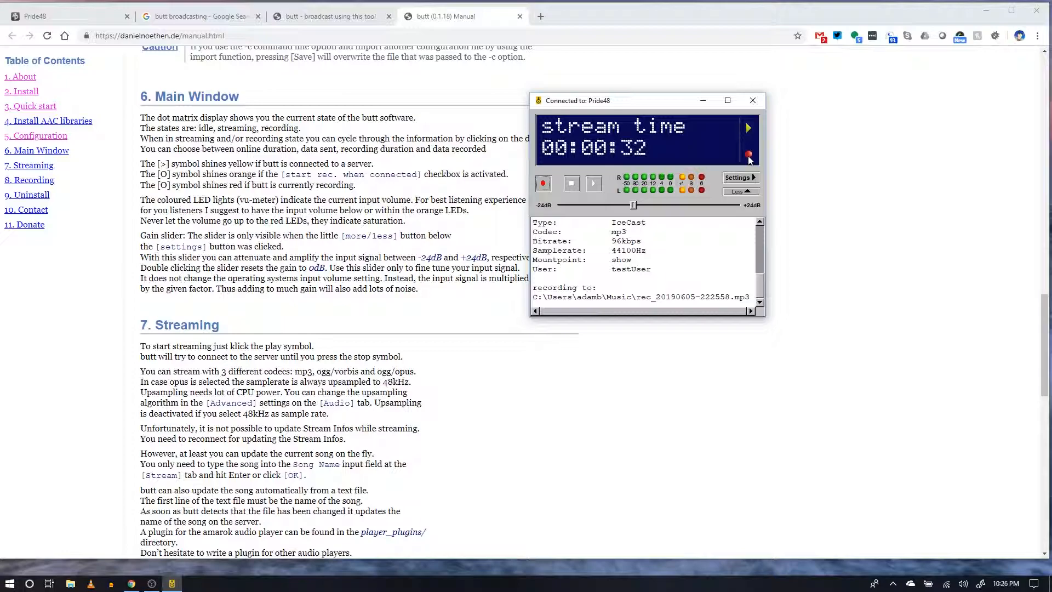
left_click(543, 183)
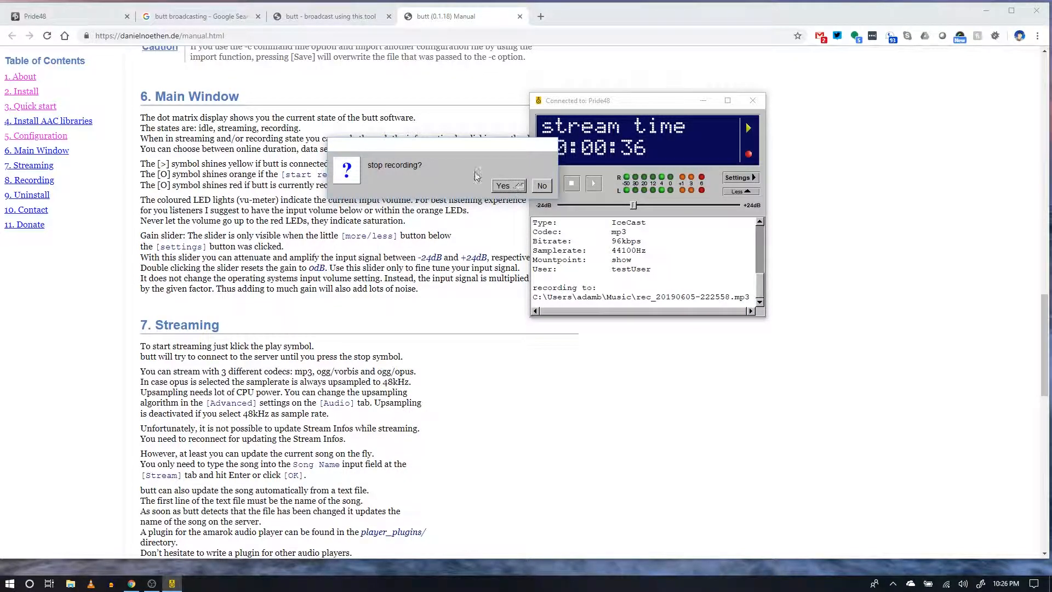
left_click(501, 186)
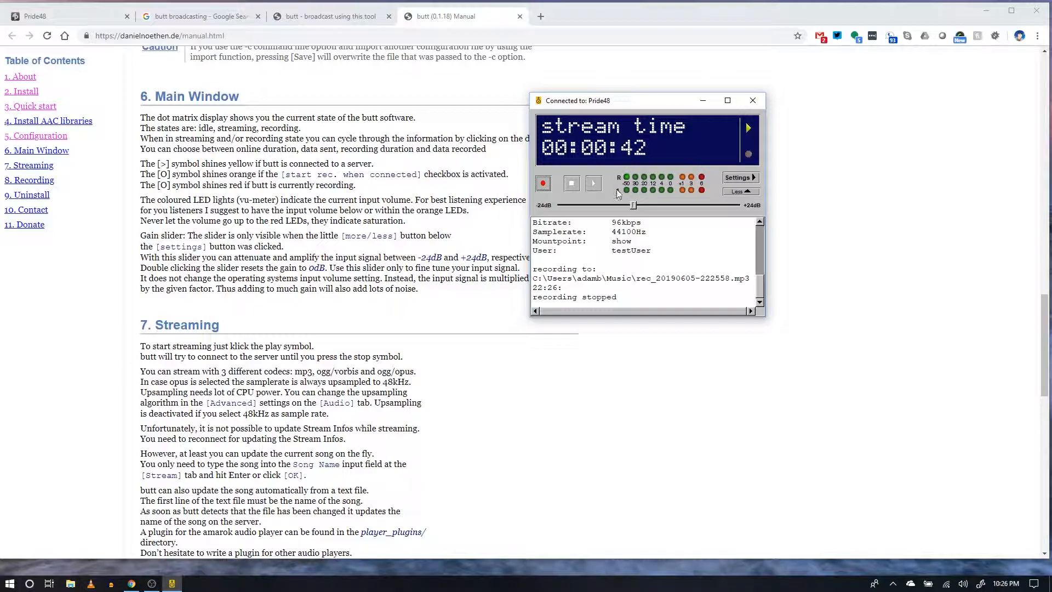
Step: Disconnect, tick 'Start recording when connected' on the Record tab, and save the configuration
left_click(573, 185)
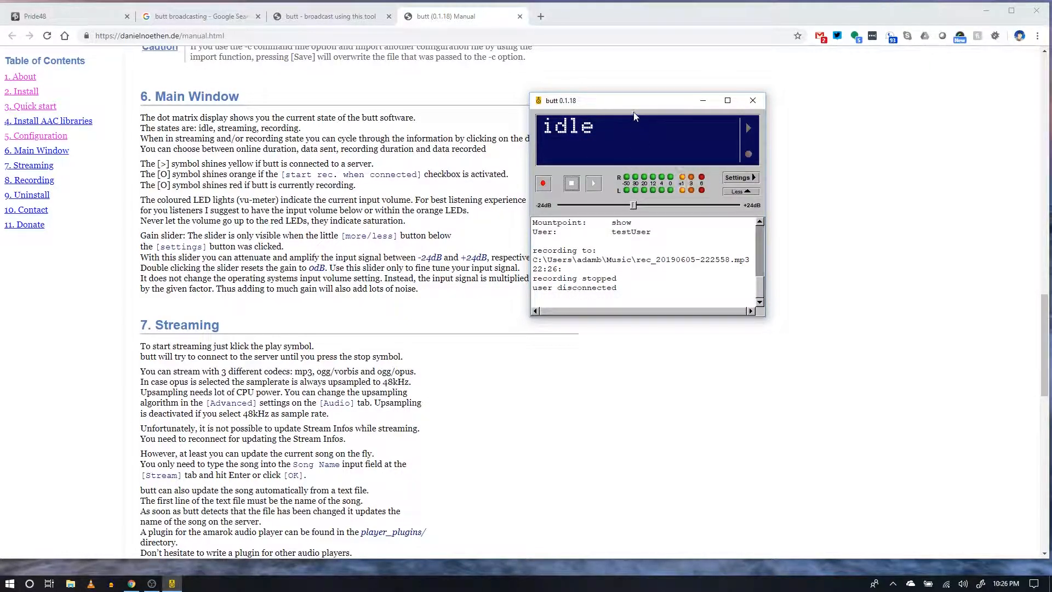
left_click_drag(633, 104, 545, 108)
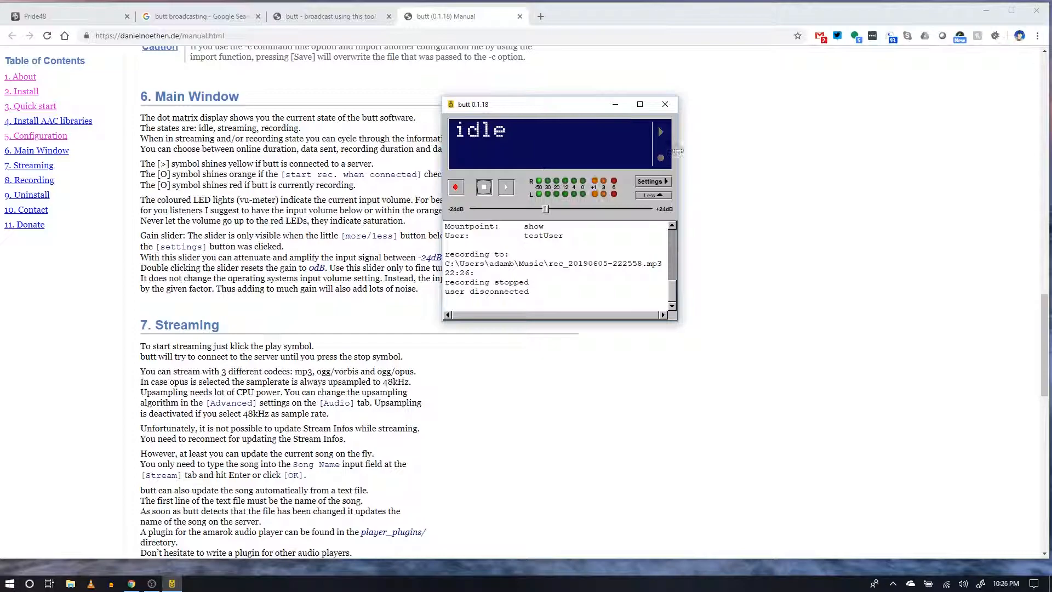
left_click(657, 182)
left_click(724, 119)
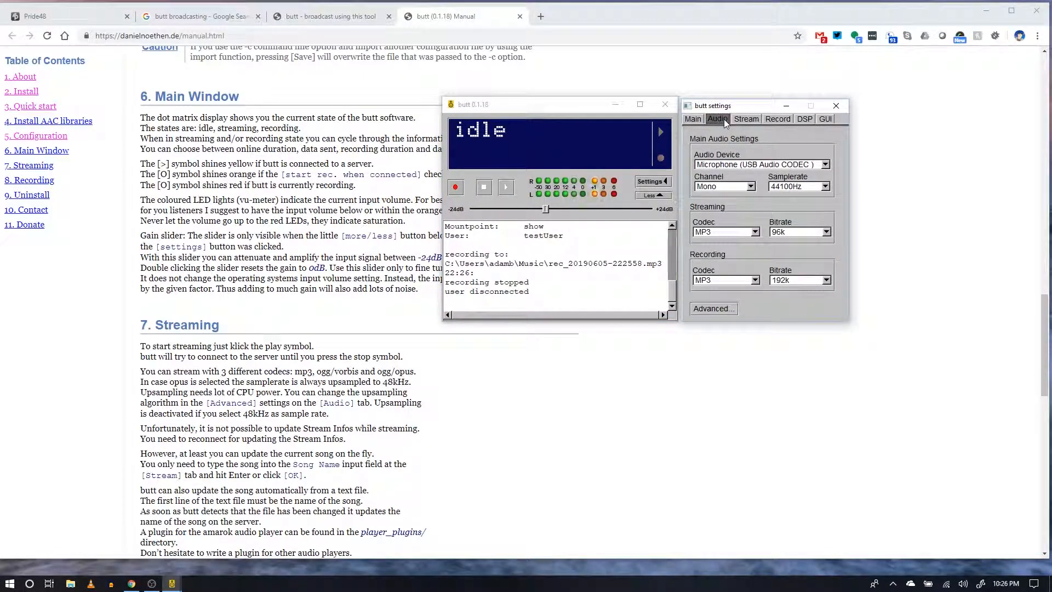
left_click(770, 120)
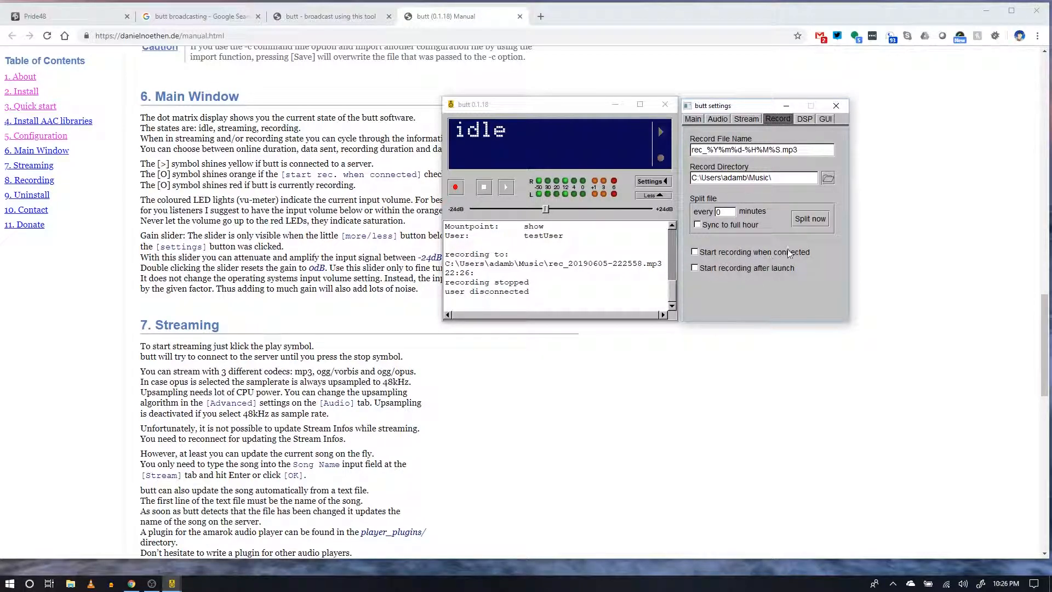
left_click(699, 251)
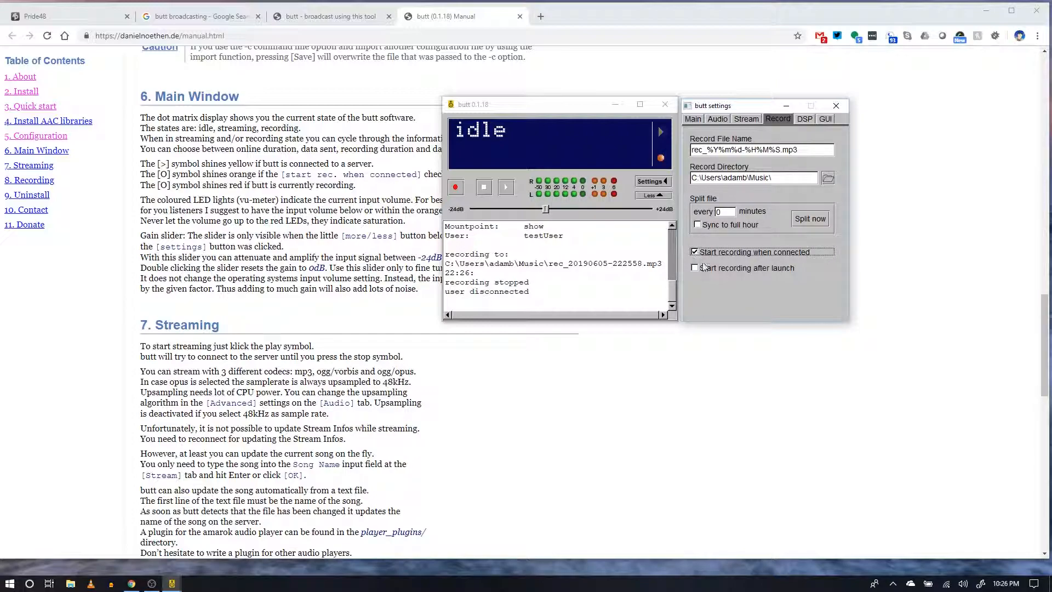
left_click(698, 123)
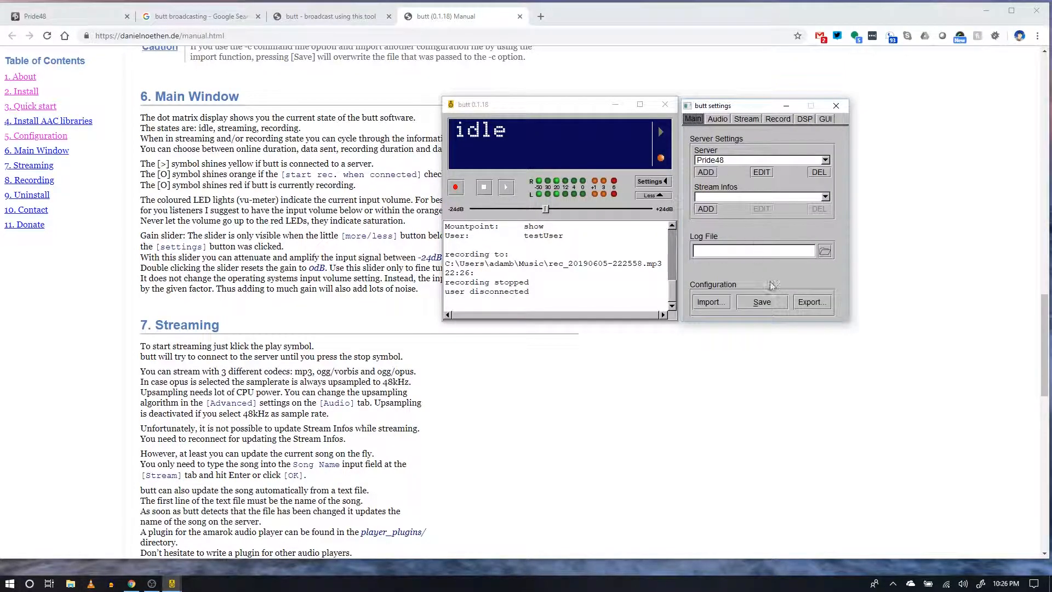
left_click(762, 302)
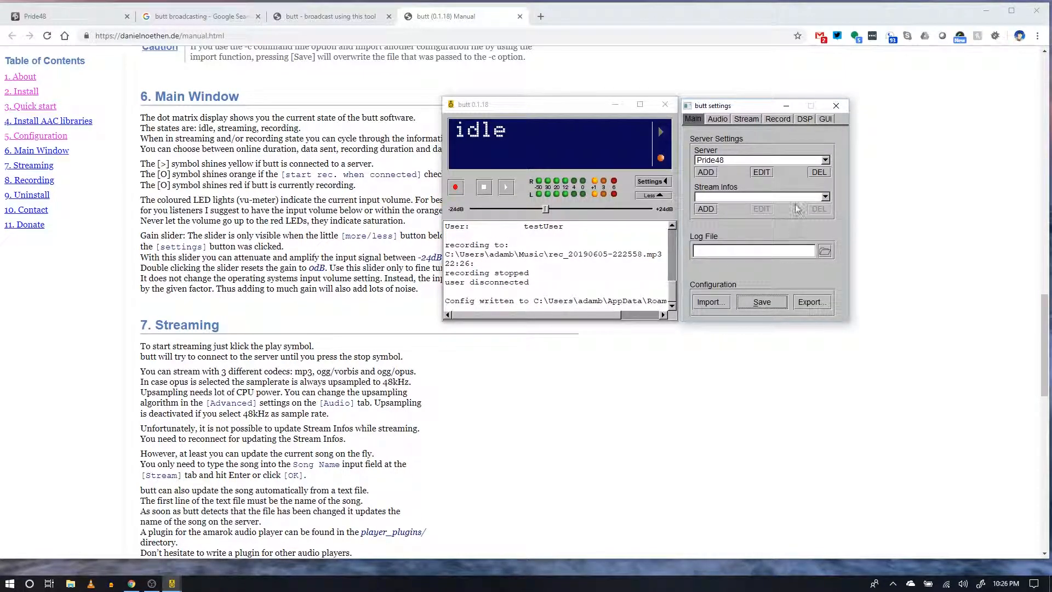
left_click(836, 105)
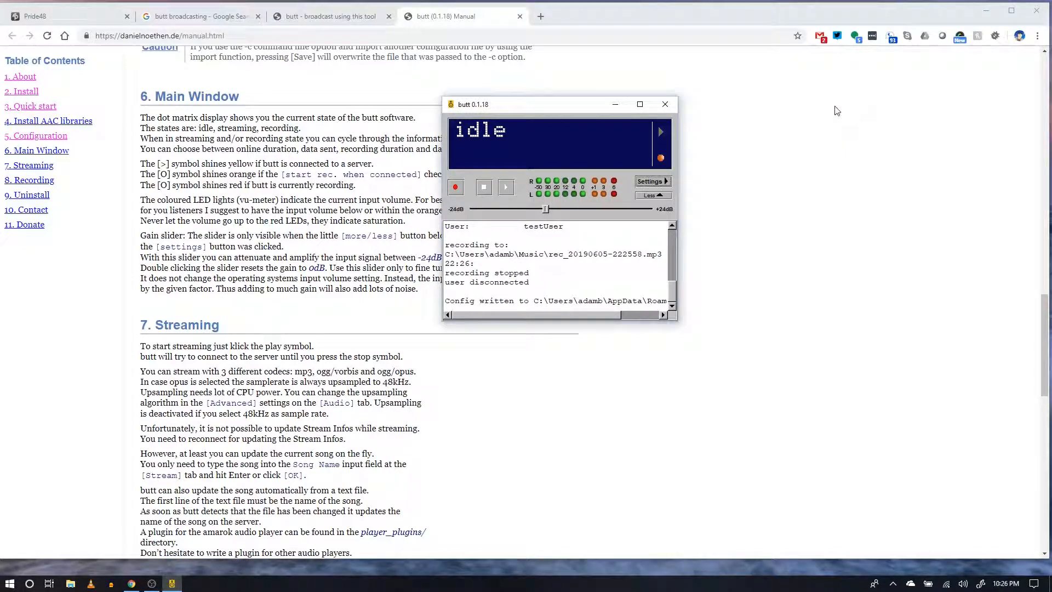
Step: Reconnect to Pride48 to auto-record, then stop the stream and confirm stopping the recording
left_click(509, 186)
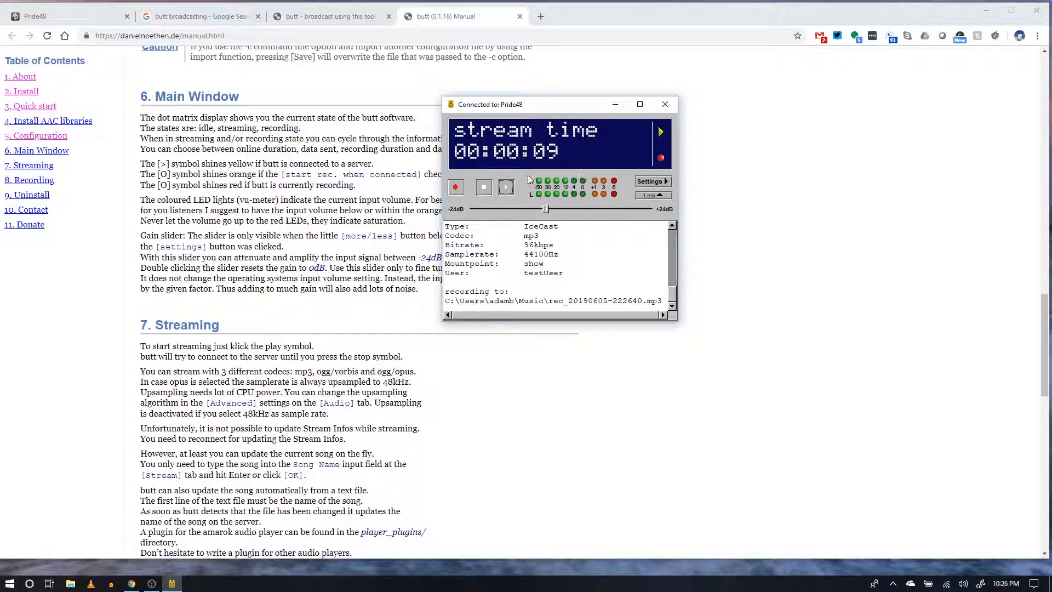
left_click(487, 186)
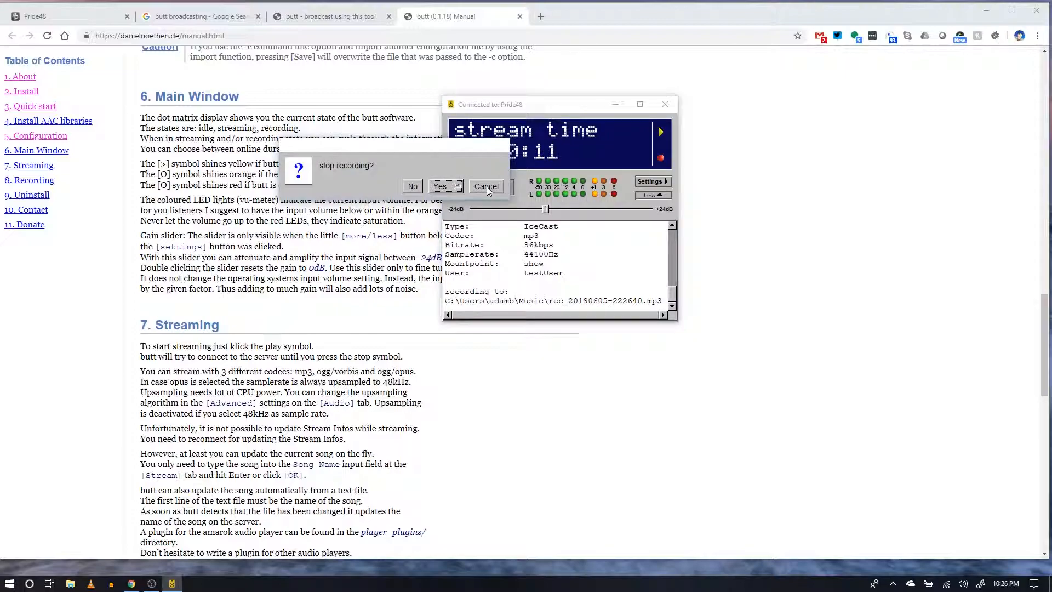
left_click(450, 191)
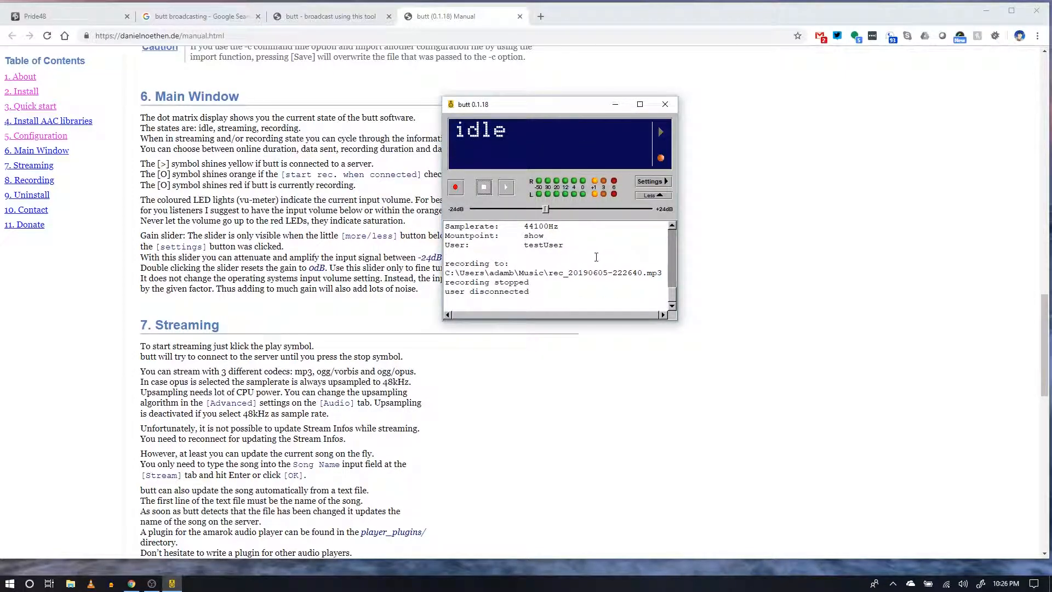
Step: Select the Music recording folder path shown in the log
left_click_drag(445, 272, 549, 273)
left_click(542, 272)
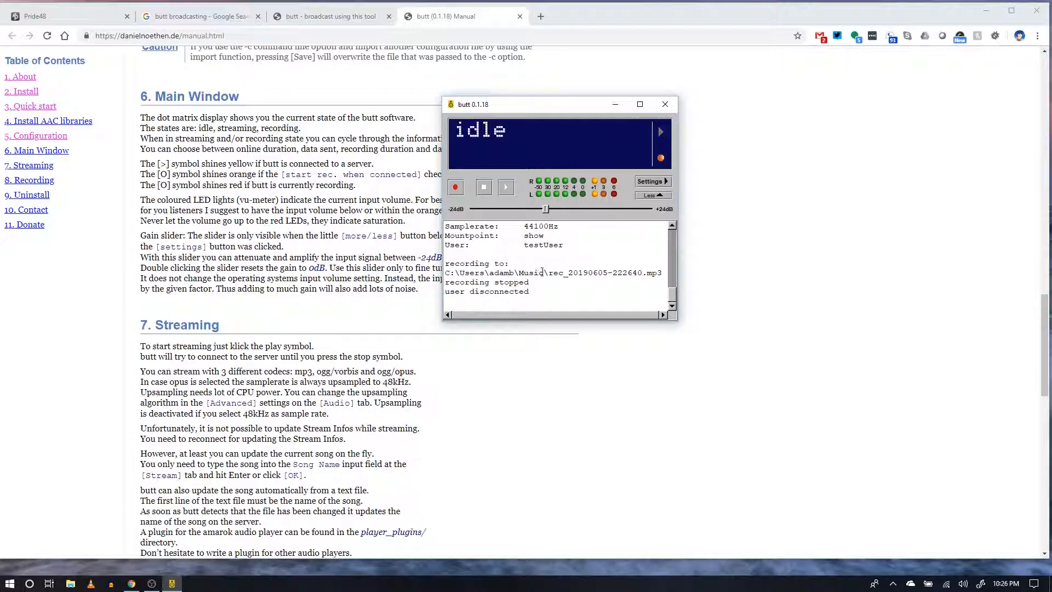
left_click_drag(445, 272, 519, 272)
left_click(514, 272)
left_click_drag(446, 272, 550, 272)
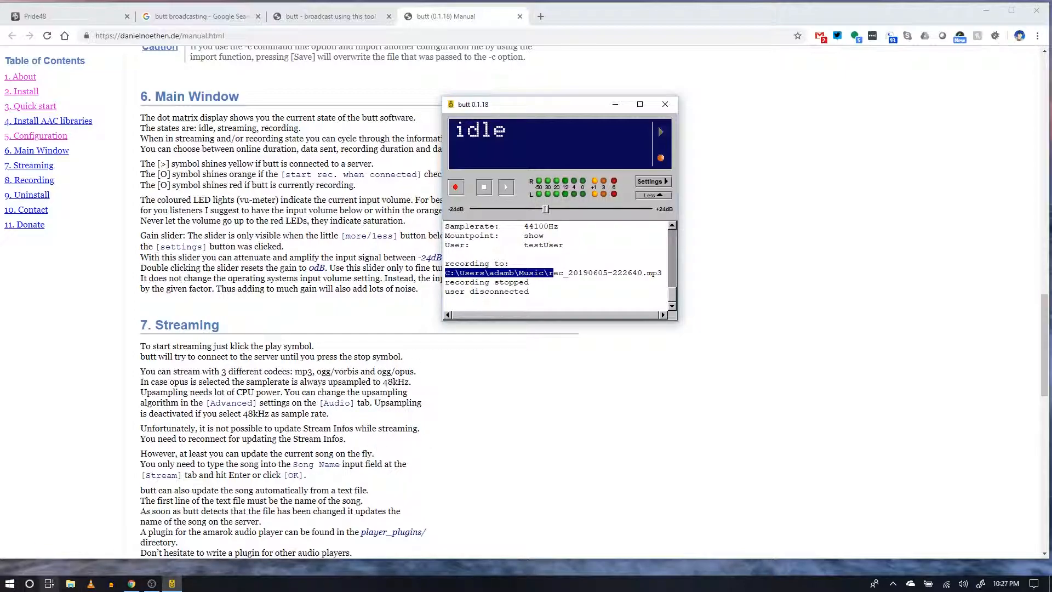
left_click(70, 584)
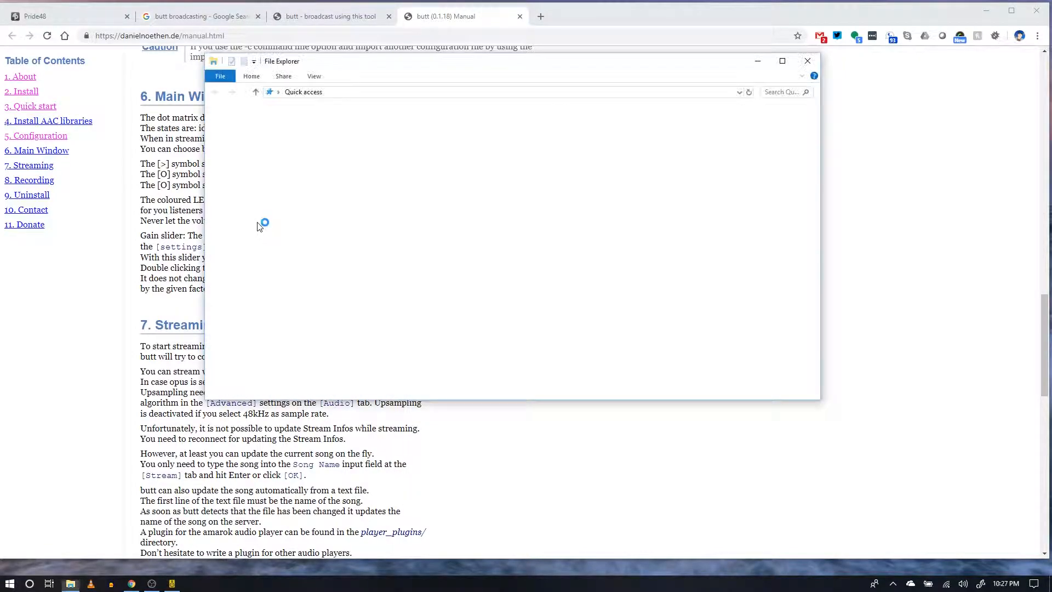
left_click_drag(404, 65, 409, 96)
left_click(417, 124)
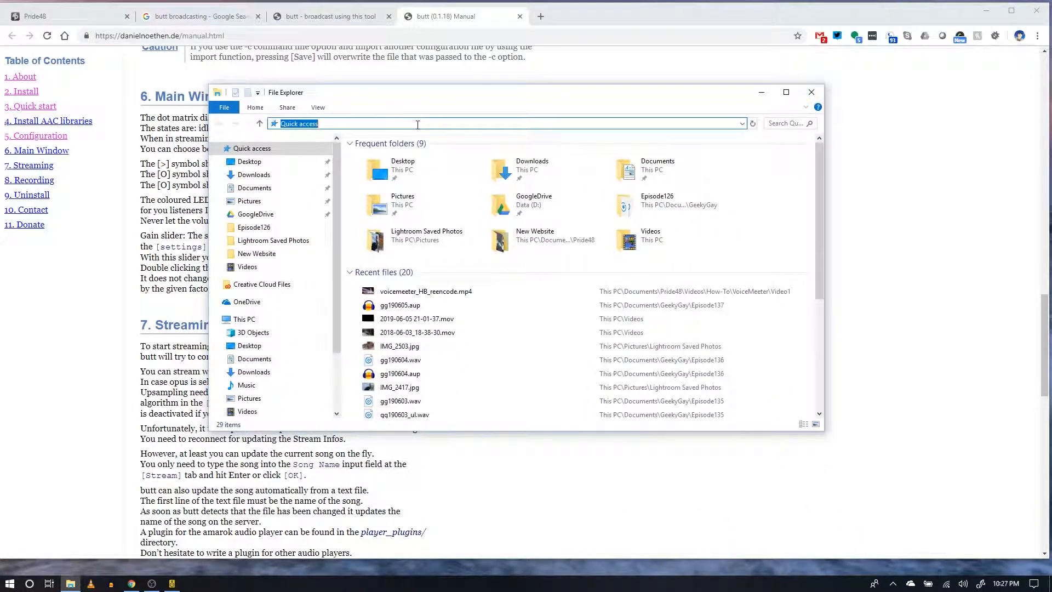
type("c:=")
key("BackSpace")
type("\\")
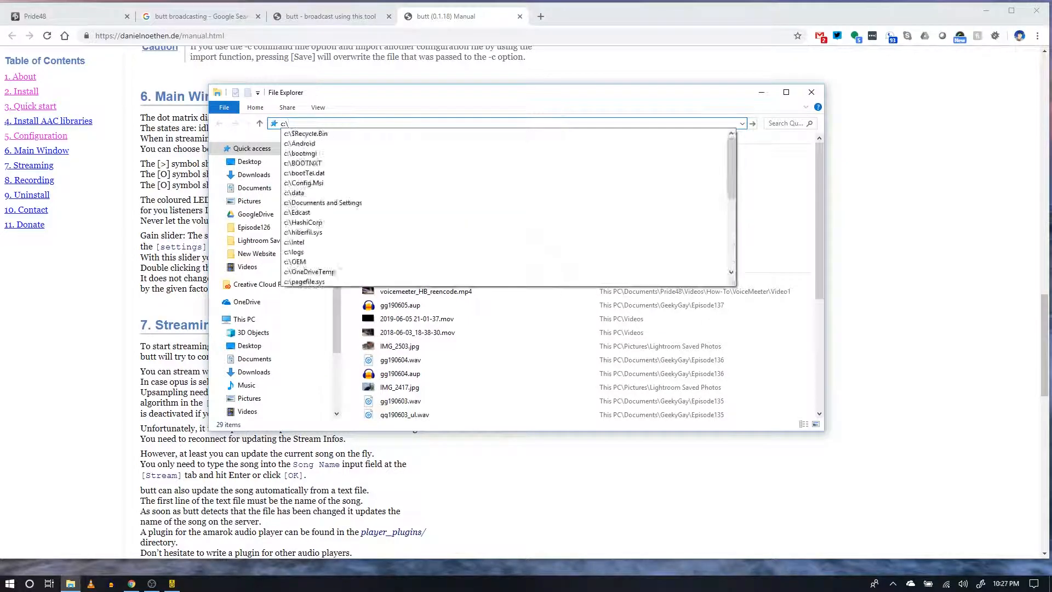
type("users\\ada")
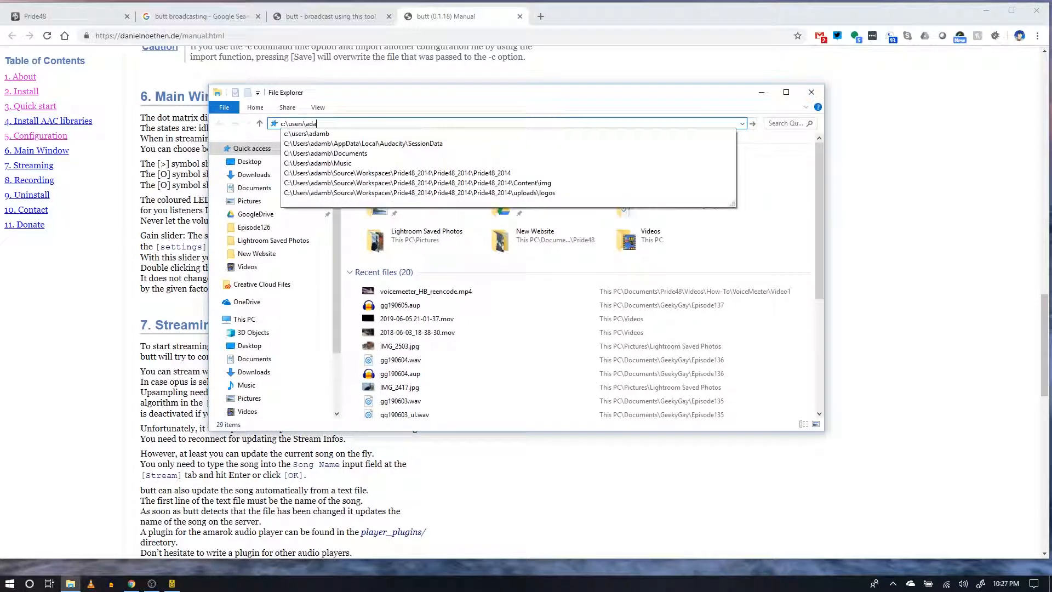
key("Down")
key("Down")
key("Down")
key("Down")
key("Return")
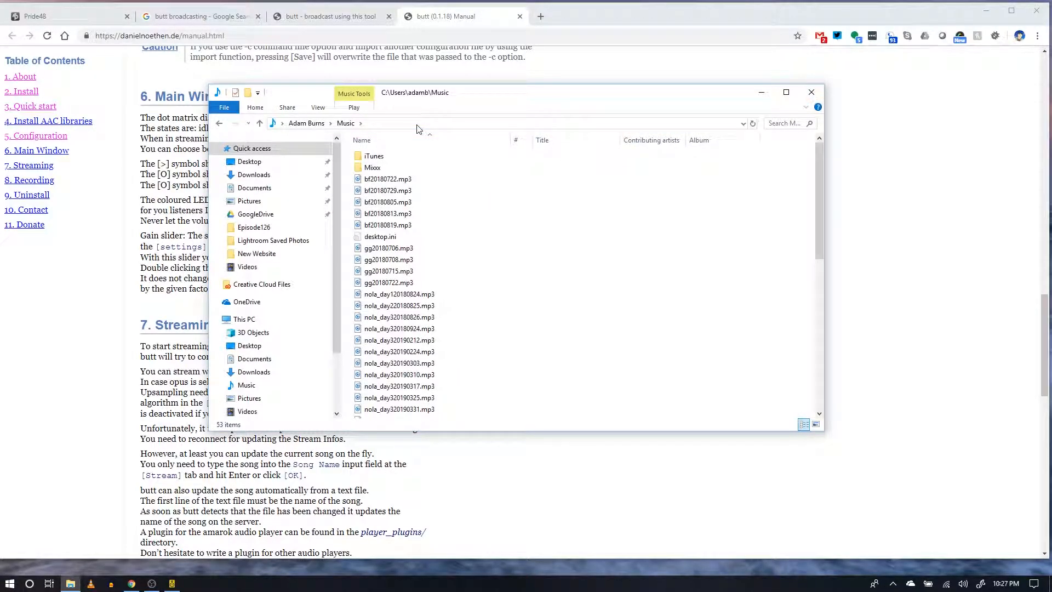
scroll(439, 265, "down", 10)
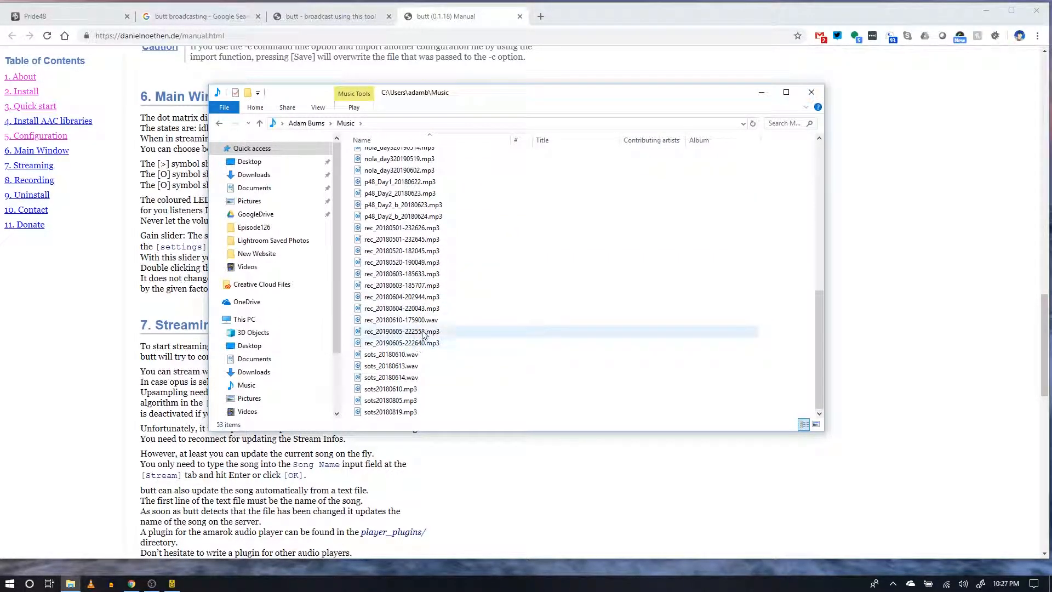
scroll(412, 322, "up", 5)
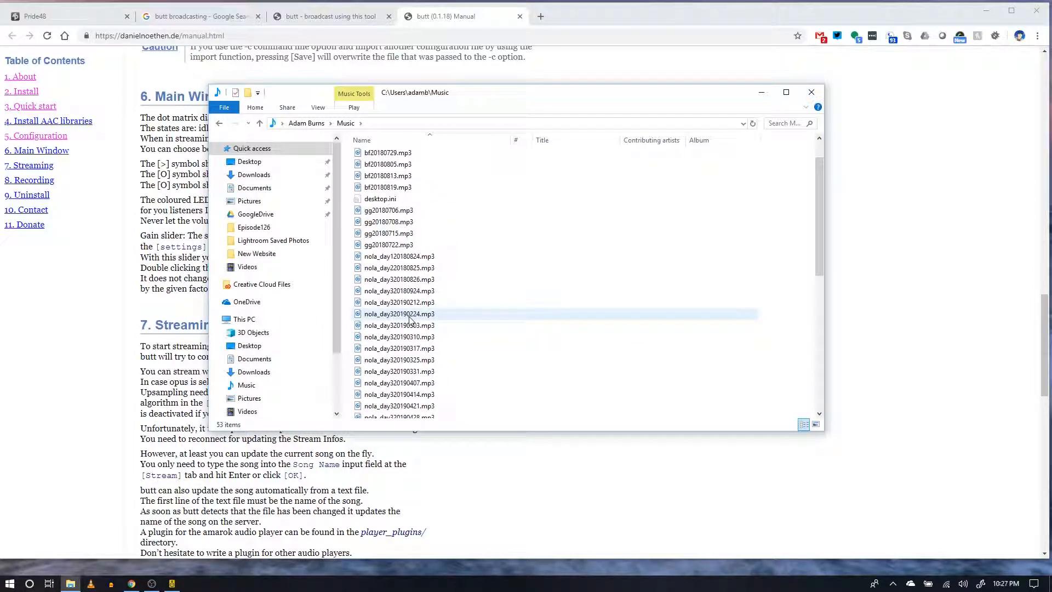
scroll(412, 319, "down", 1)
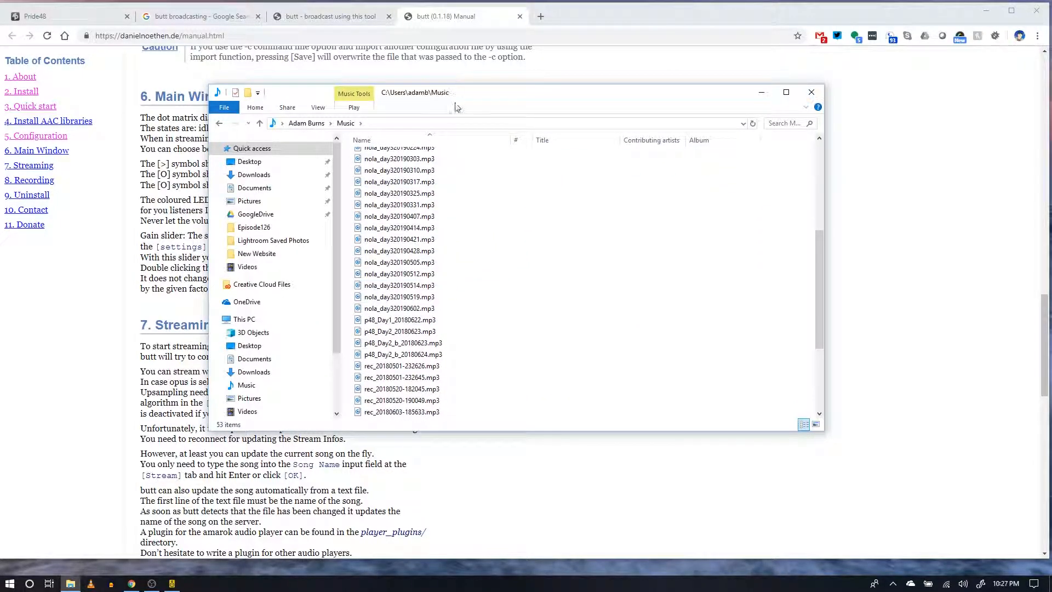
left_click_drag(458, 95, 409, 106)
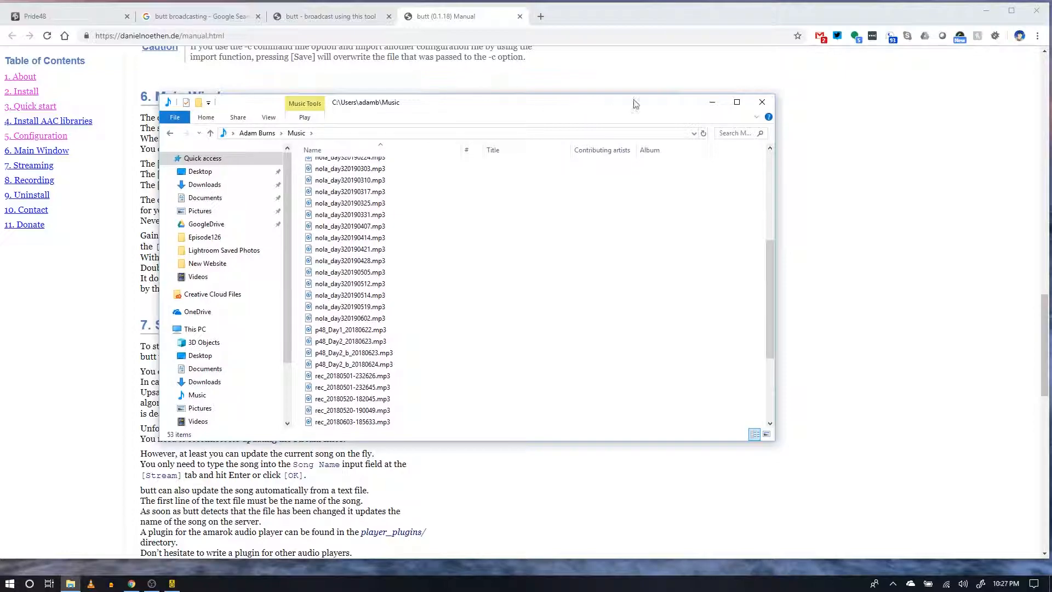
Step: Close File Explorer, move butt aside, and switch to the Pride48 site to view the ABOUT links
left_click(762, 102)
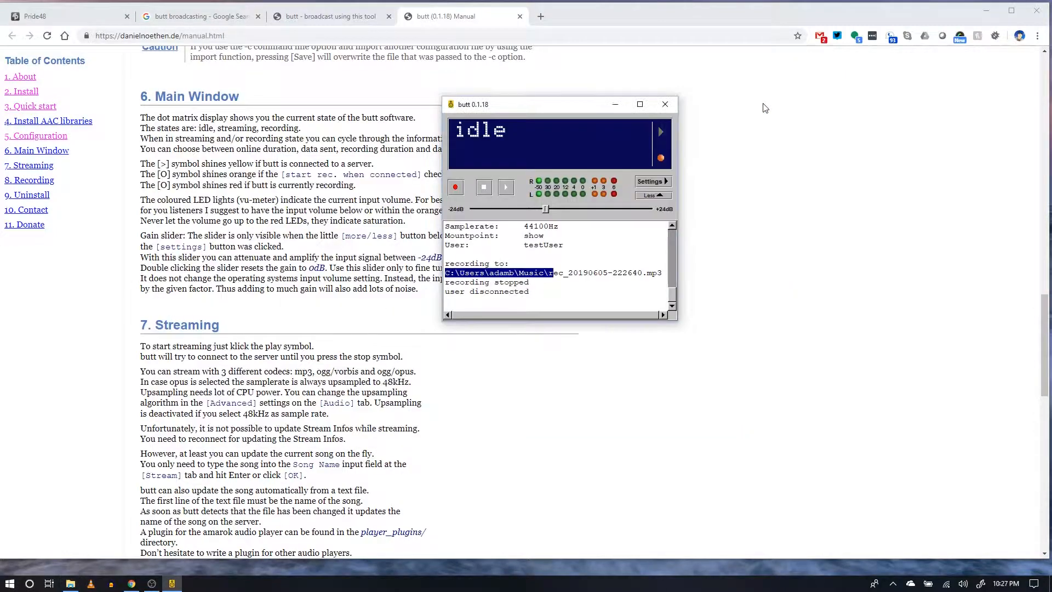
left_click_drag(762, 104, 580, 126)
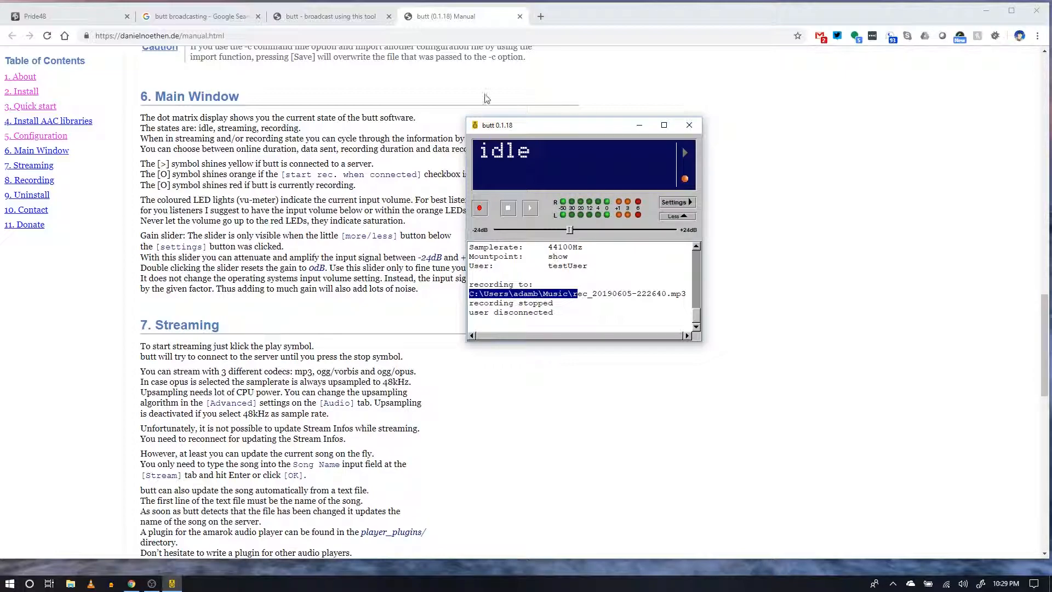
left_click(70, 17)
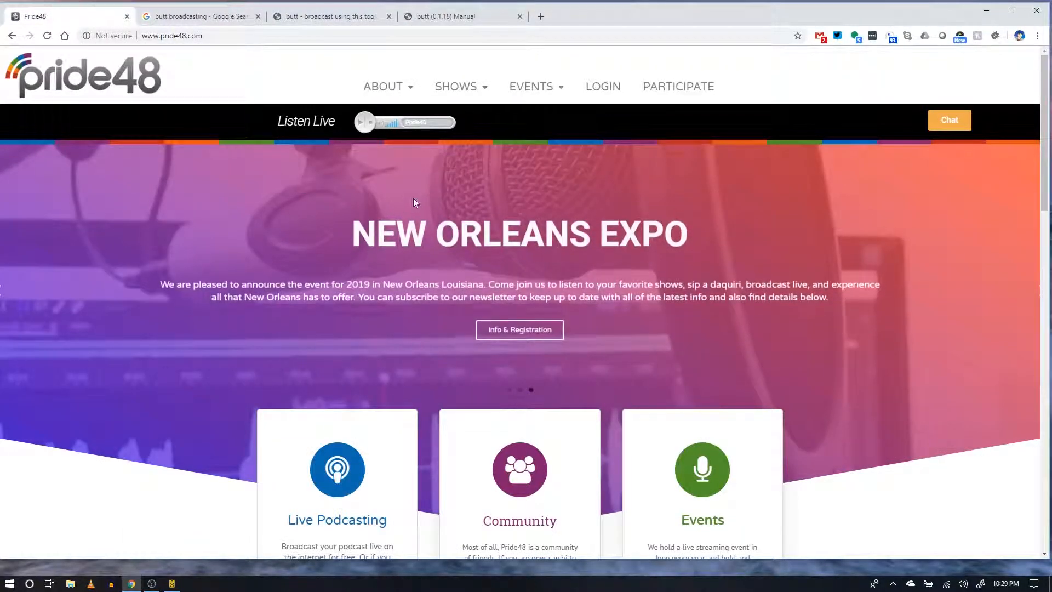
left_click(486, 94)
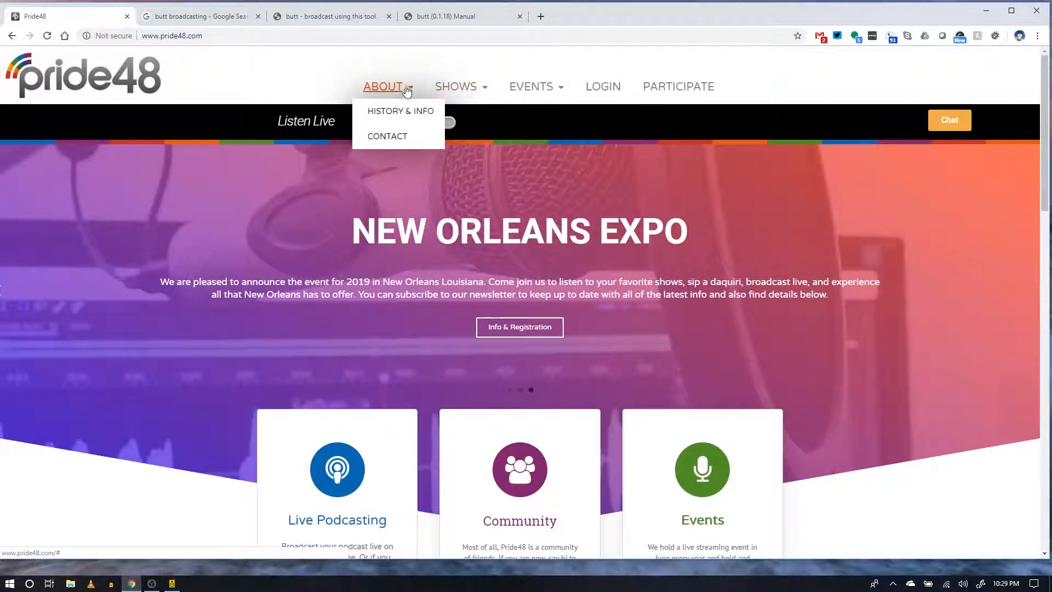